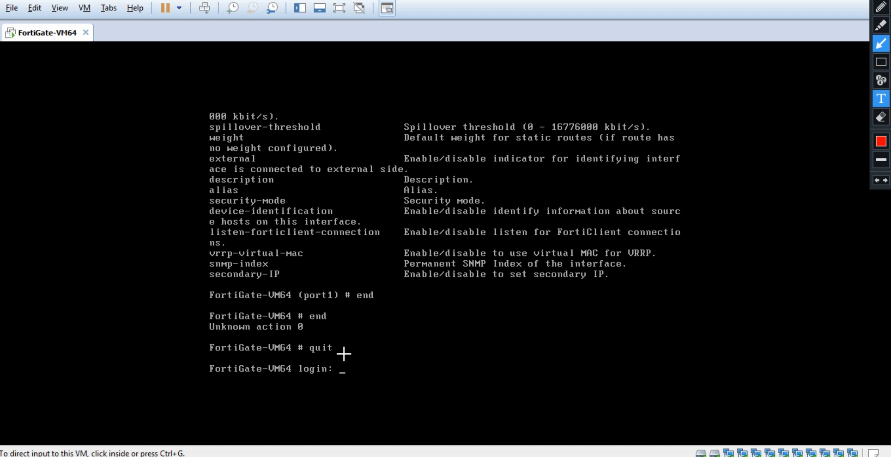
Draw a red arrow pointing at the FortiGate login prompt on the console.
{"action": "left_click", "coordinate": [484, 289]}
{"action": "mouse_move", "coordinate": [487, 289]}
{"action": "left_mouse_down"}
{"action": "mouse_move", "coordinate": [629, 355]}
{"action": "mouse_move", "coordinate": [384, 358]}
{"action": "left_mouse_up"}
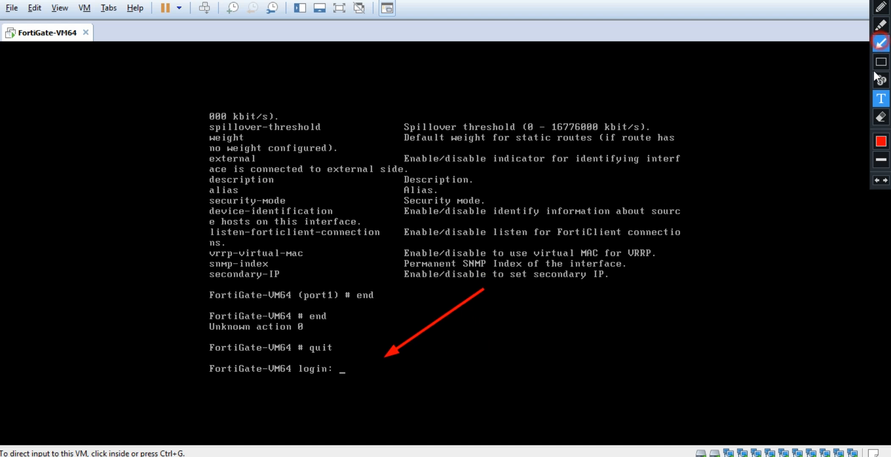
{"action": "left_click", "coordinate": [881, 26]}
{"action": "left_click", "coordinate": [880, 100]}
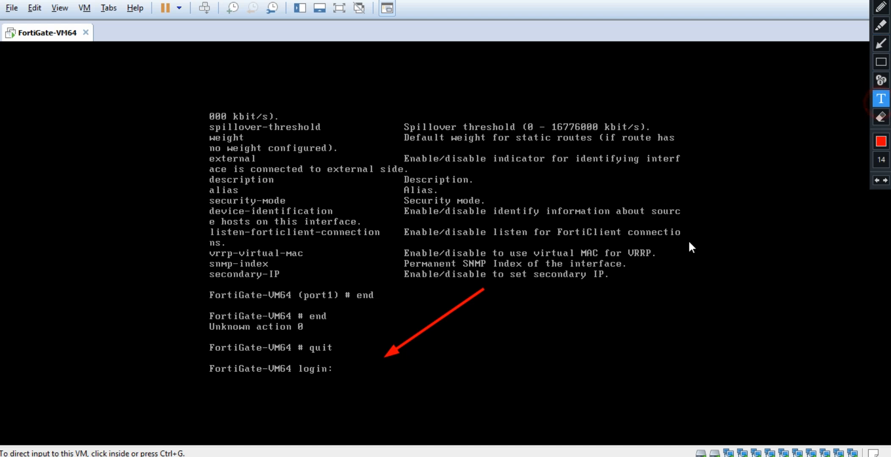
Add the note 'Config IP, interface and enable some service for this interface', then clear annotations and refocus the VM.
{"action": "left_click", "coordinate": [495, 297]}
{"action": "type", "text": "Config"}
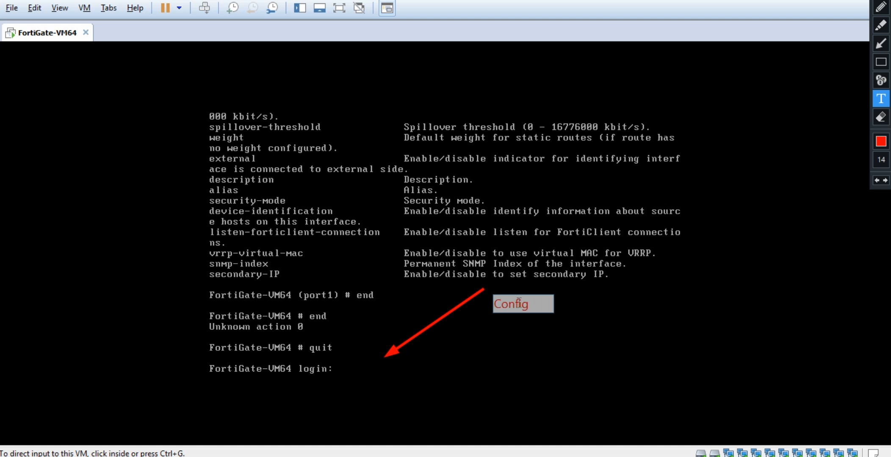
{"action": "type", "text": " IP, inte"}
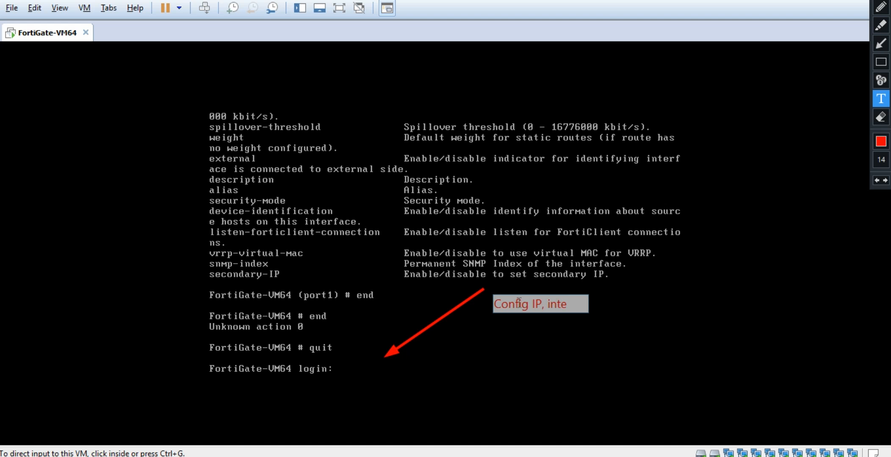
{"action": "type", "text": "rface"}
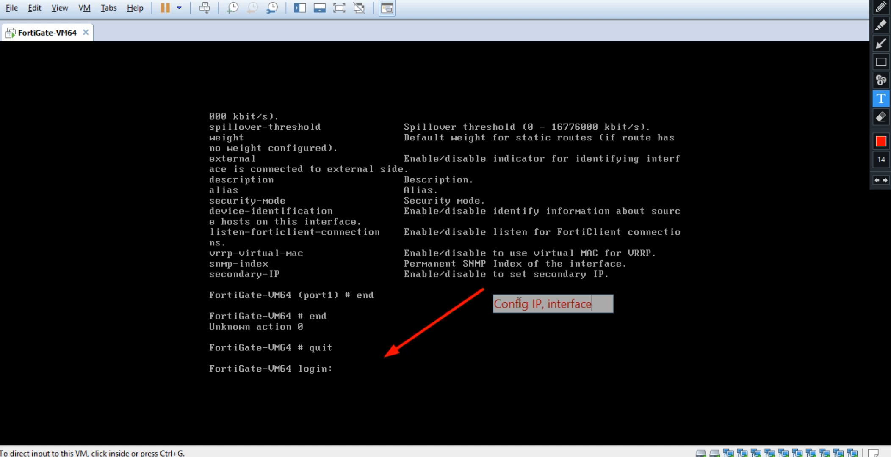
{"action": "type", "text": " and an"}
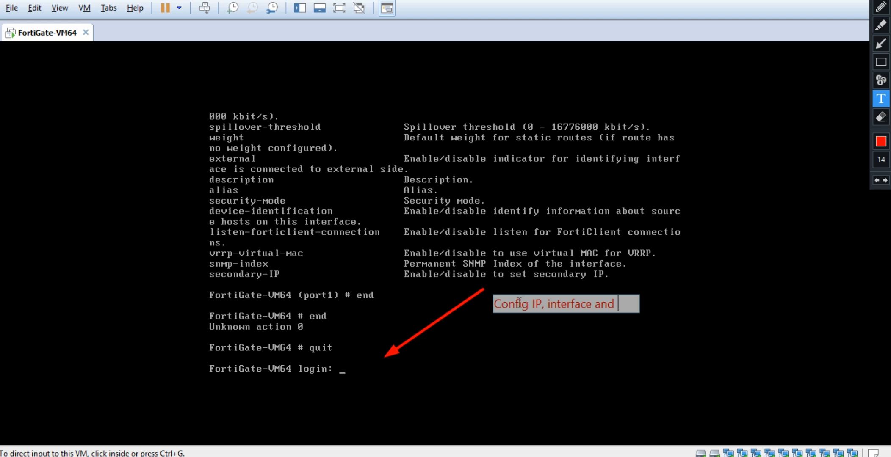
{"action": "key", "text": "BackSpace"}
{"action": "key", "text": "BackSpace"}
{"action": "type", "text": "enable"}
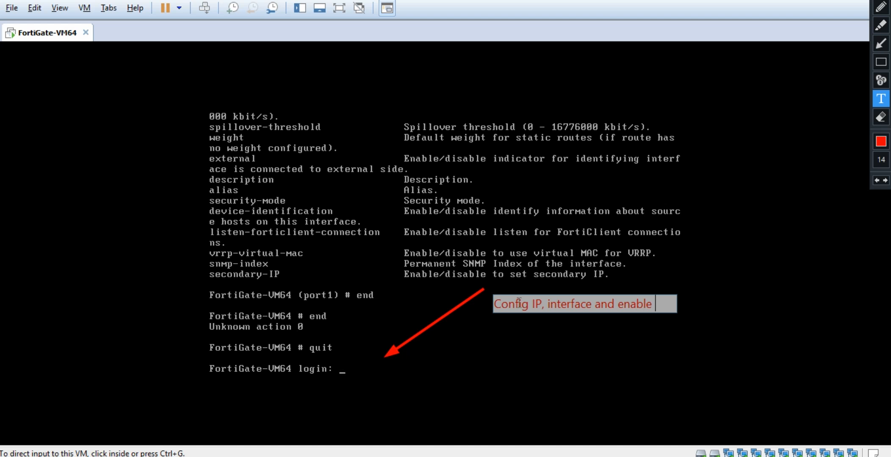
{"action": "type", "text": " some"}
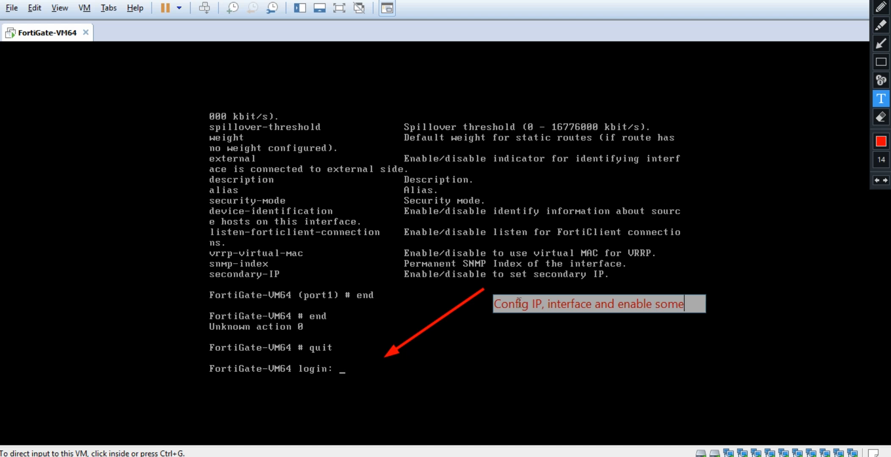
{"action": "type", "text": " feature"}
{"action": "key", "text": "BackSpace"}
{"action": "key", "text": "BackSpace"}
{"action": "key", "text": "BackSpace"}
{"action": "key", "text": "BackSpace"}
{"action": "key", "text": "BackSpace"}
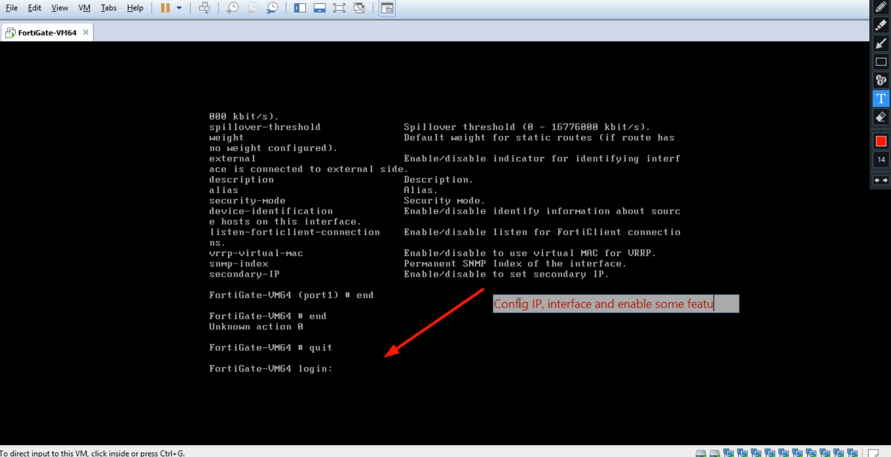
{"action": "key", "text": "BackSpace"}
{"action": "key", "text": "BackSpace"}
{"action": "type", "text": "service for th"}
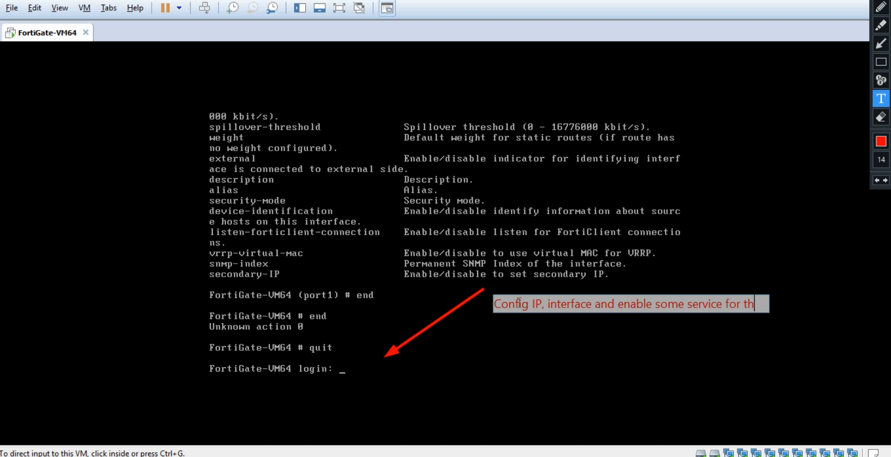
{"action": "type", "text": "is "}
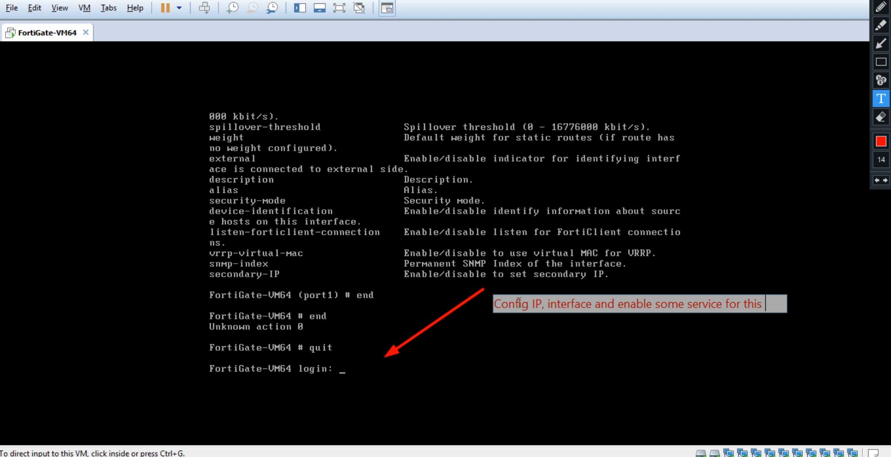
{"action": "type", "text": "interface"}
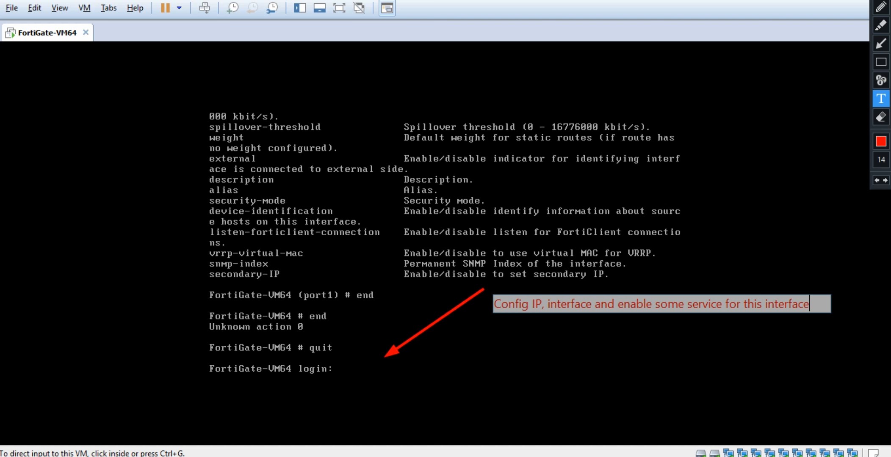
{"action": "key", "text": "Escape"}
{"action": "left_click", "coordinate": [475, 319]}
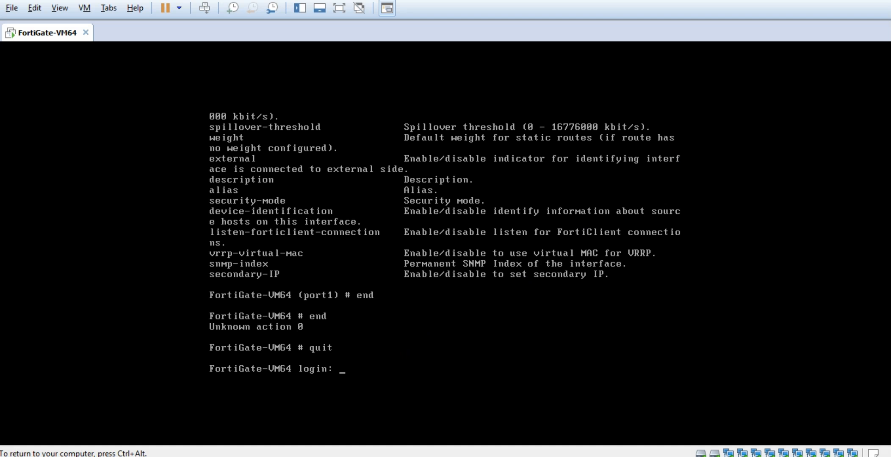
Log in as admin and start editing port1 under config system interface.
{"action": "type", "text": "admin"}
{"action": "key", "text": "Return"}
{"action": "key", "text": "Return"}
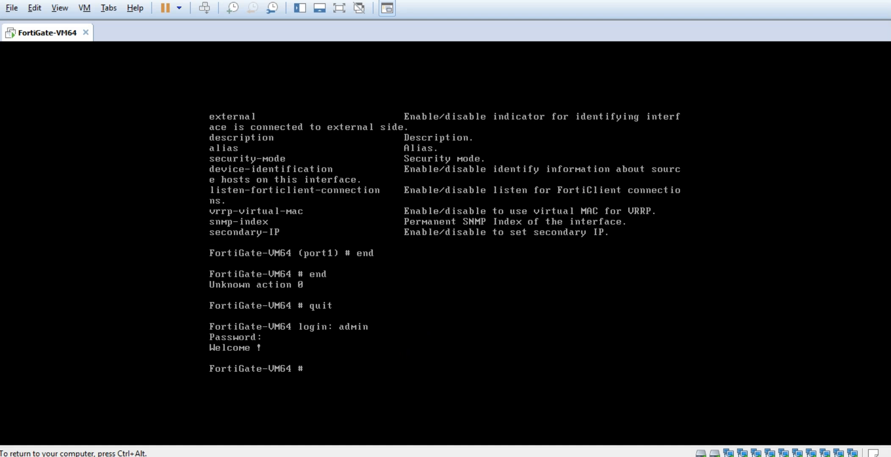
{"action": "type", "text": "set"}
{"action": "key", "text": "BackSpace"}
{"action": "key", "text": "BackSpace"}
{"action": "key", "text": "BackSpace"}
{"action": "key", "text": "BackSpace"}
{"action": "type", "text": "config system interface"}
{"action": "key", "text": "Return"}
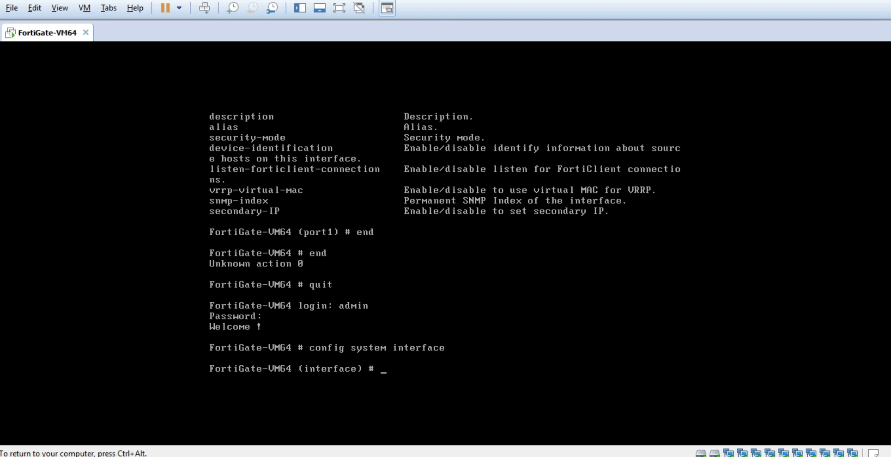
{"action": "type", "text": "edit port1"}
{"action": "key", "text": "Return"}
Set port1's IP to 192.168.142.50 255.255.255.0.
{"action": "type", "text": "set ip"}
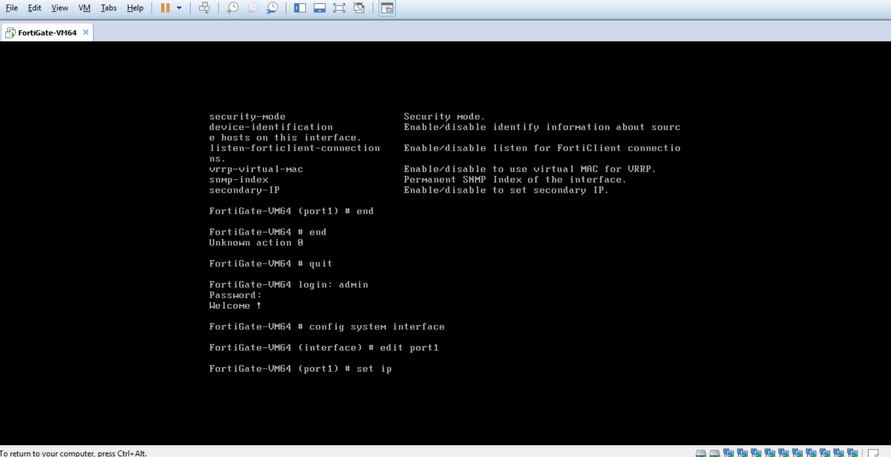
{"action": "type", "text": " 192.168.142.4"}
{"action": "key", "text": "BackSpace"}
{"action": "type", "text": "50"}
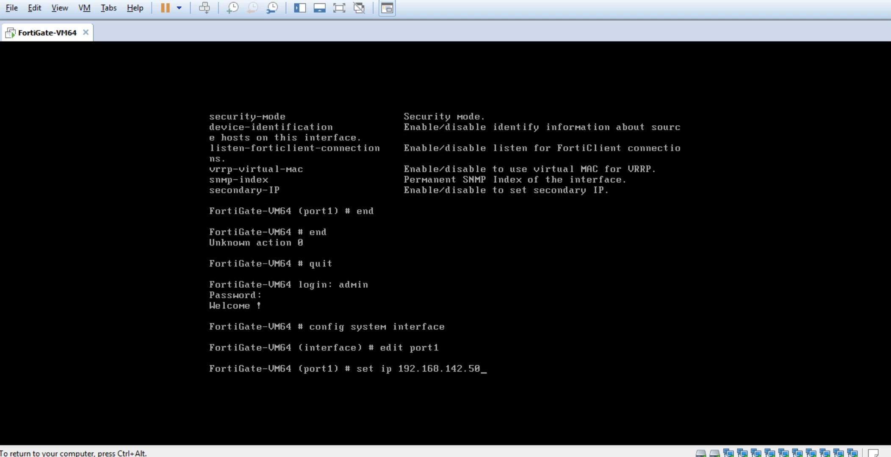
{"action": "type", "text": " 24"}
{"action": "key", "text": "BackSpace"}
{"action": "type", "text": "55.255.255.0"}
{"action": "key", "text": "Return"}
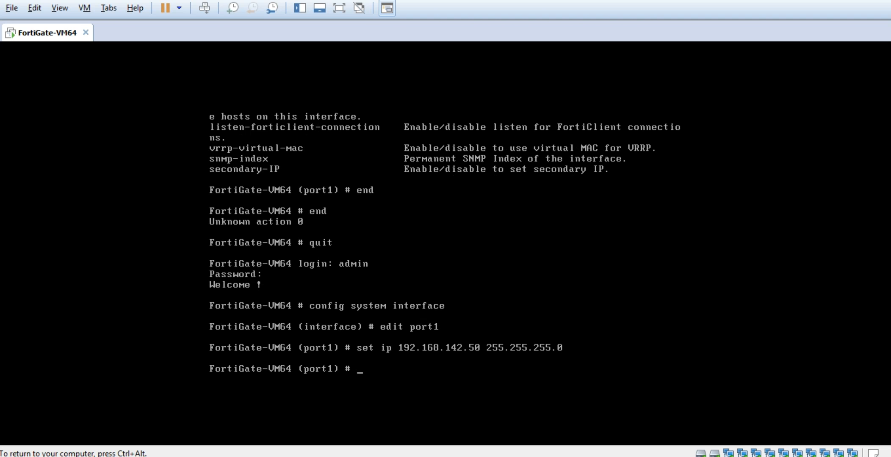
Allow http, https, ping, snmp, ssh and telnet access on port1 and commit with end.
{"action": "type", "text": "set allowaccess"}
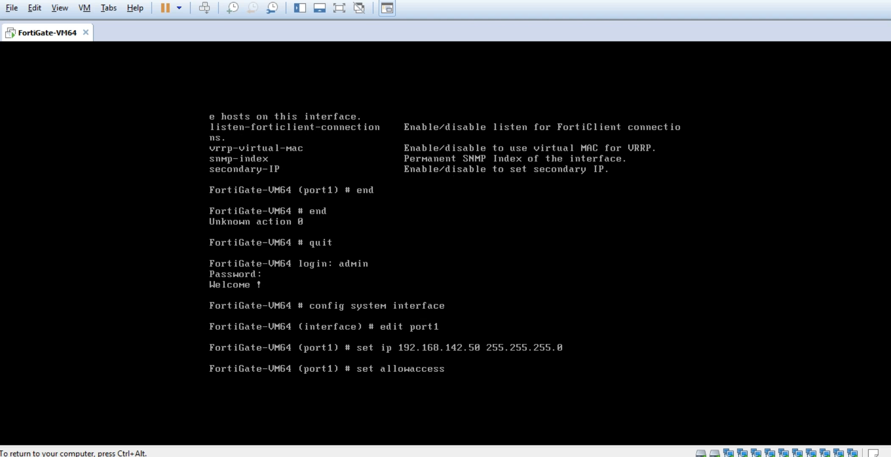
{"action": "type", "text": " http https auto-ipsec"}
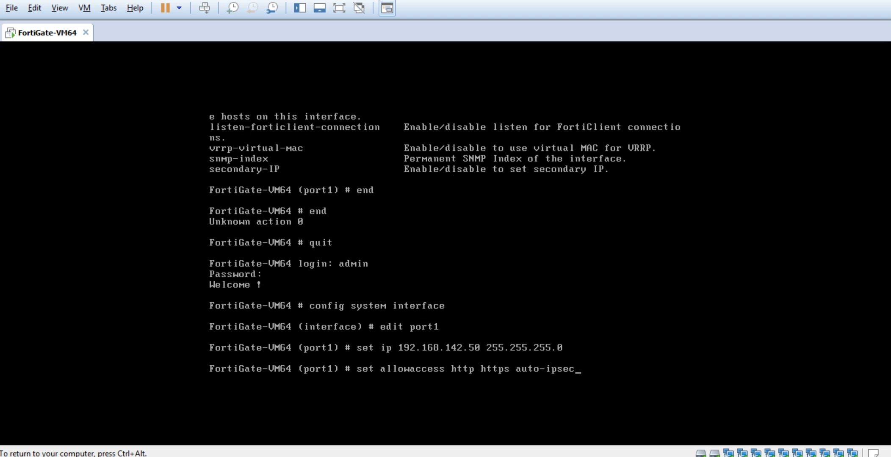
{"action": "type", "text": " capwap fgfm ping probe-response"}
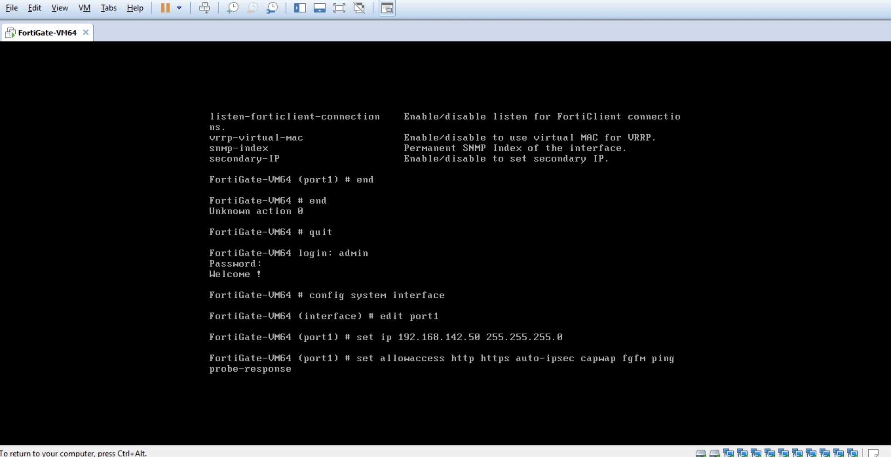
{"action": "type", "text": " radius-acct snmp "}
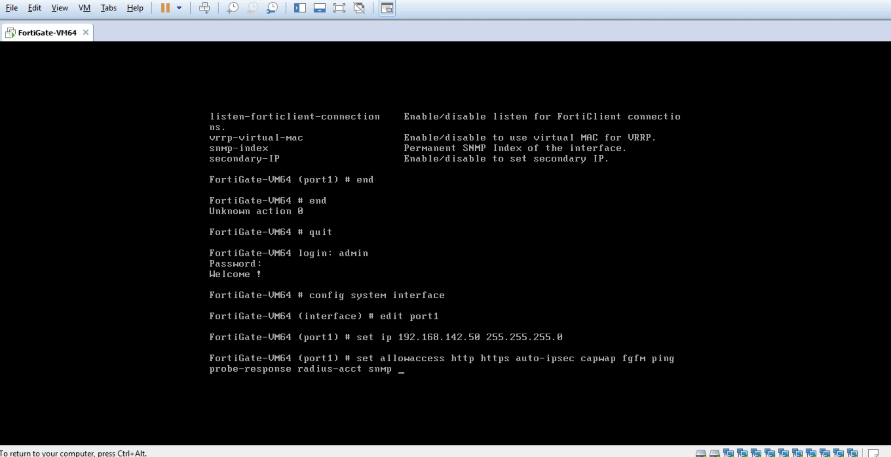
{"action": "type", "text": "ssh telnet"}
{"action": "key", "text": "Return"}
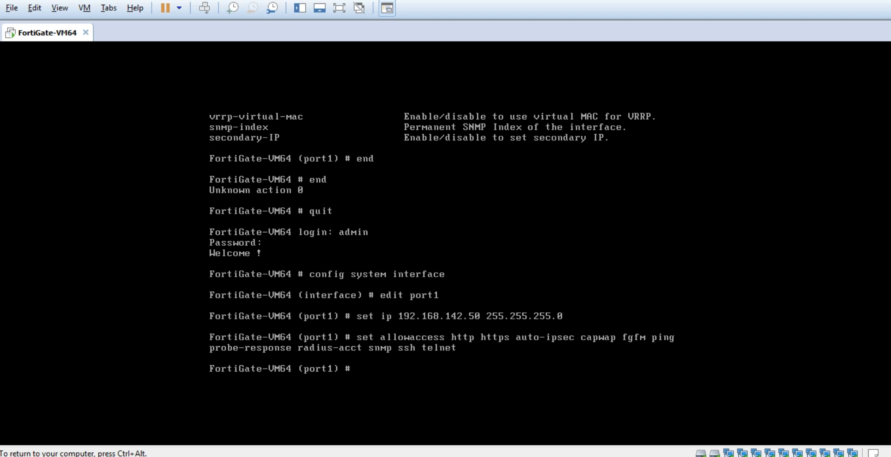
{"action": "type", "text": "end"}
{"action": "key", "text": "Return"}
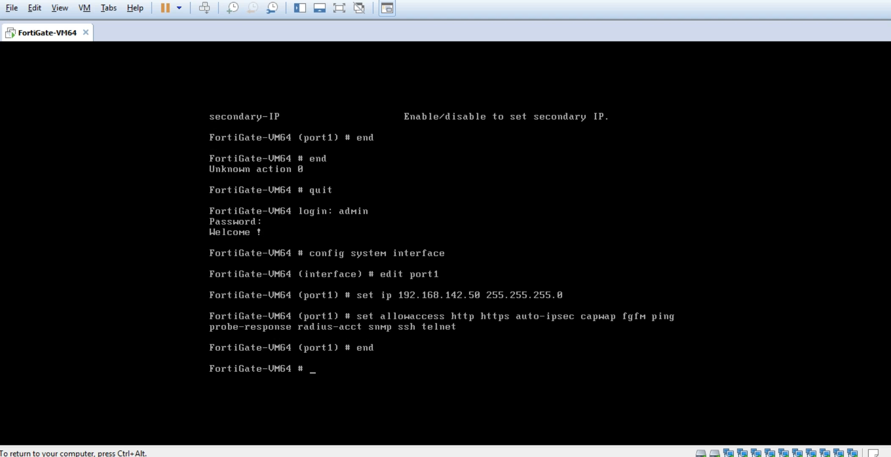
Write the two-line note 'NOW, CONFIG SYSLOG TO SEND SYSLOG MESSAGE TO ==> SYSLOG SERVER (192.168.142.1)'.
{"action": "key", "text": "ctrl+alt"}
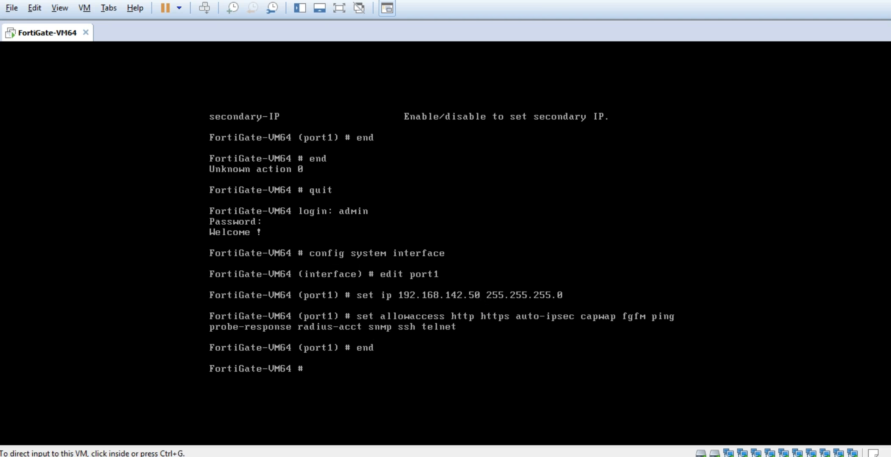
{"action": "mouse_move", "coordinate": [861, 10]}
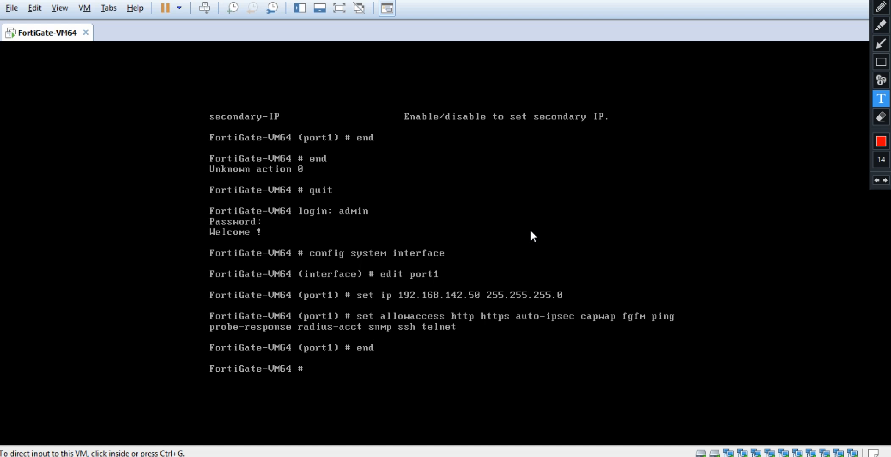
{"action": "left_click", "coordinate": [554, 152]}
{"action": "type", "text": "N"}
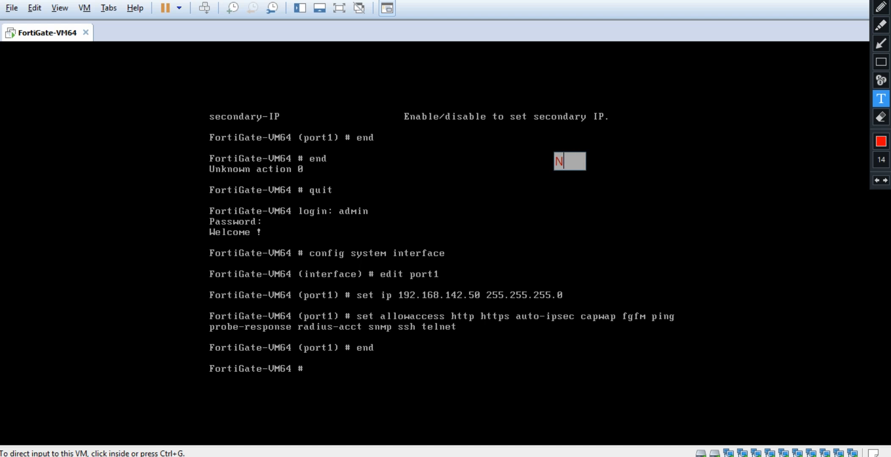
{"action": "type", "text": "OW, "}
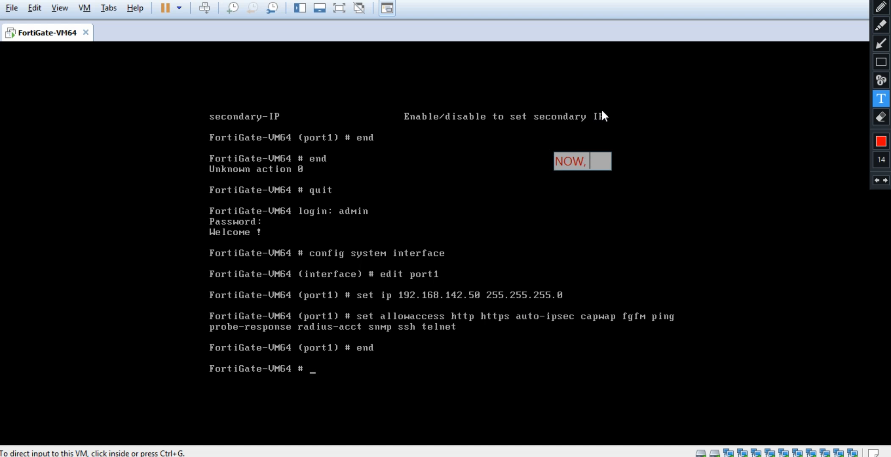
{"action": "type", "text": "CONFIG SYSLO"}
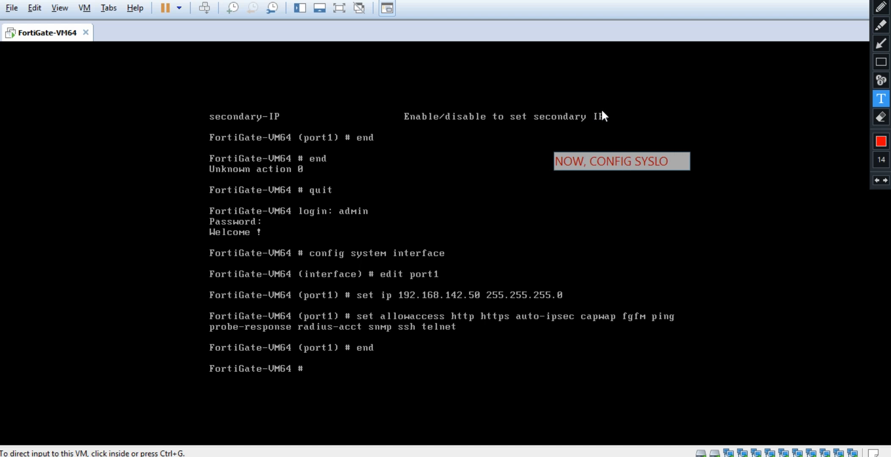
{"action": "type", "text": "G TO SEN"}
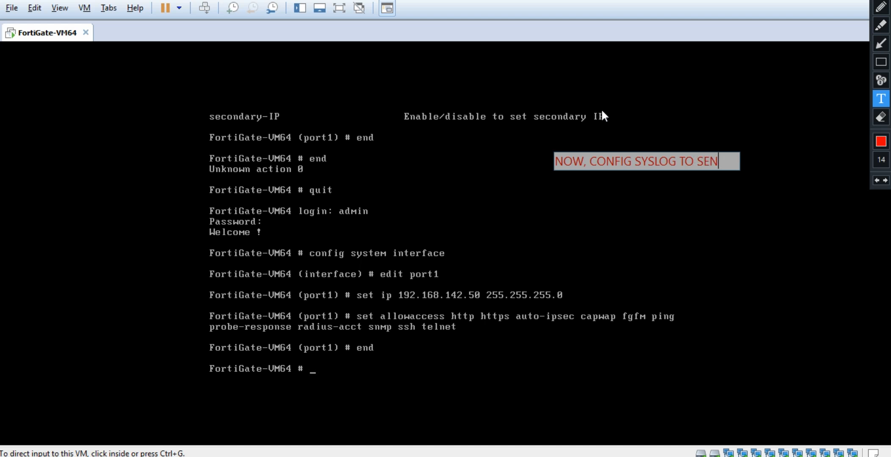
{"action": "type", "text": "D SYSLO"}
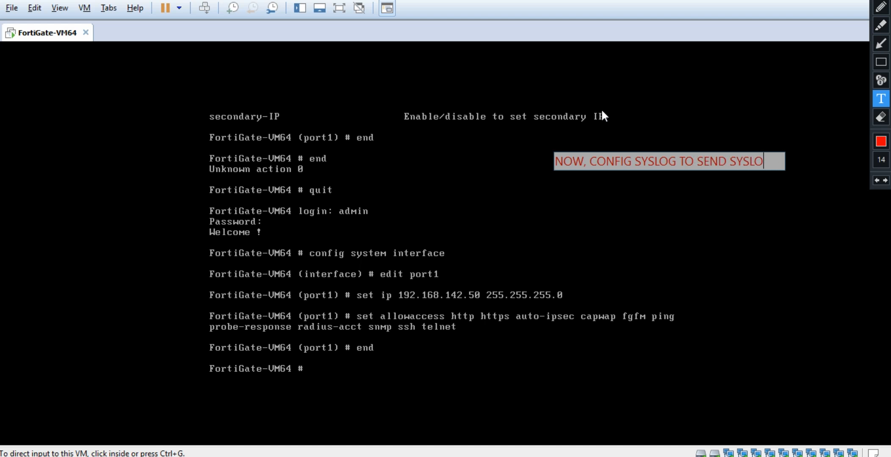
{"action": "type", "text": "G MESSAGE "}
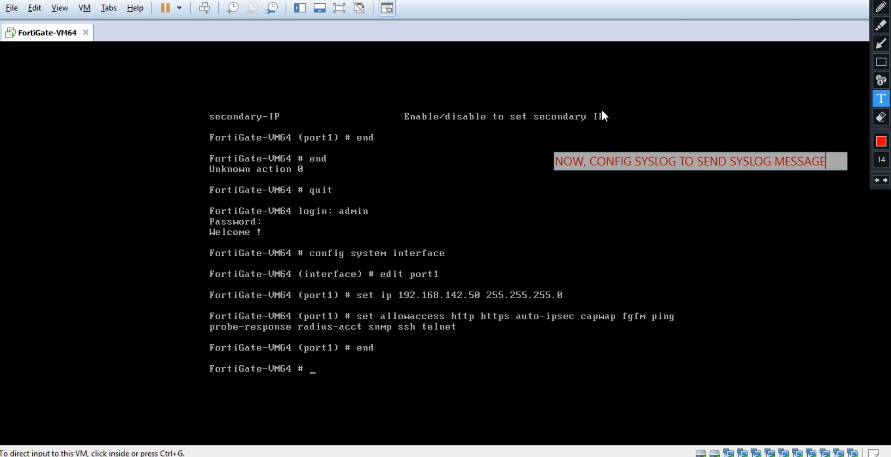
{"action": "type", "text": "TO"}
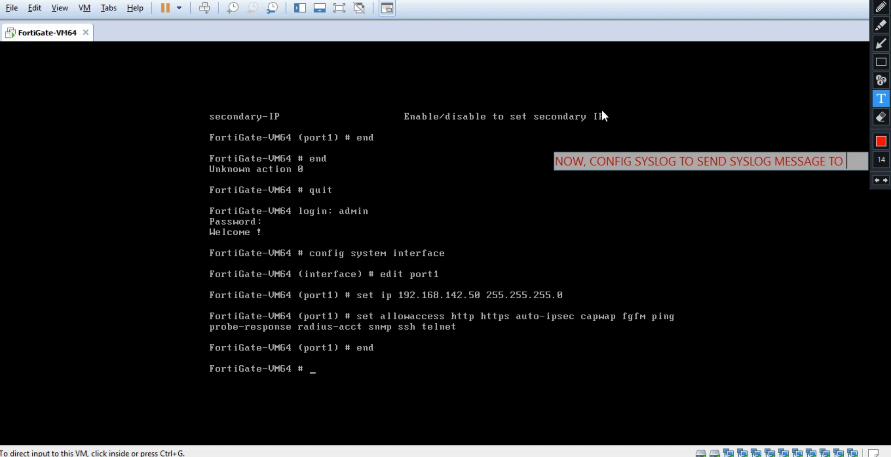
{"action": "key", "text": "Return"}
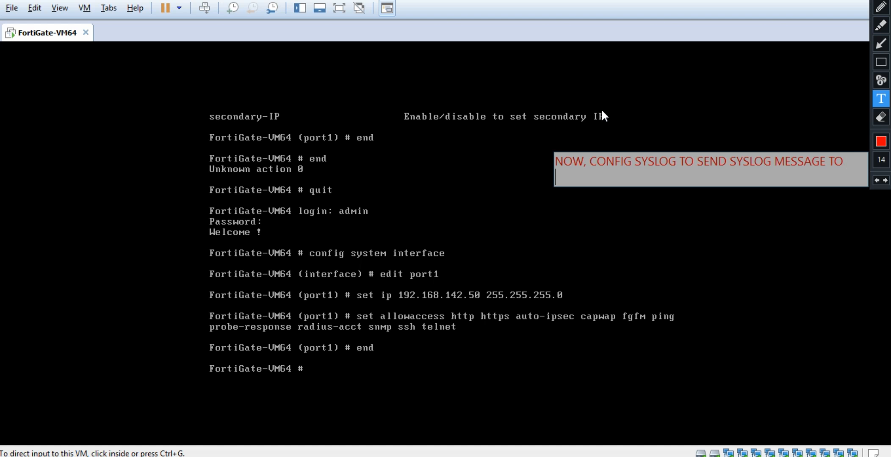
{"action": "type", "text": "==> SYSLOG SERVE"}
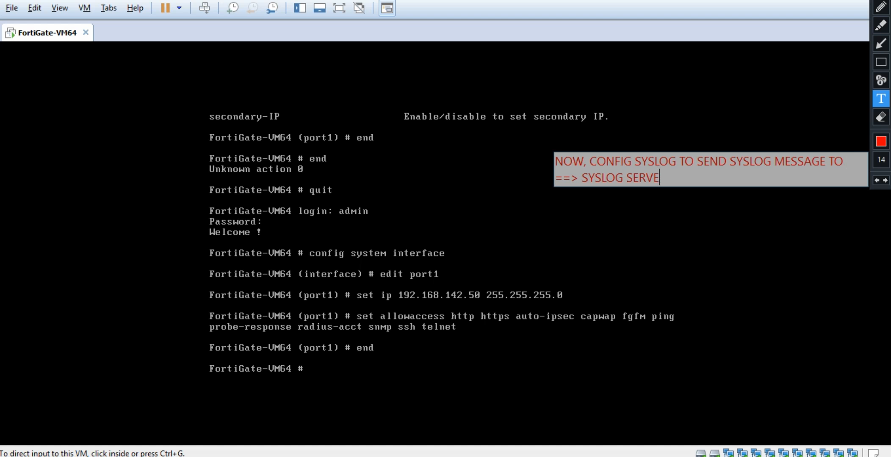
{"action": "type", "text": "R (192.168.142.1"}
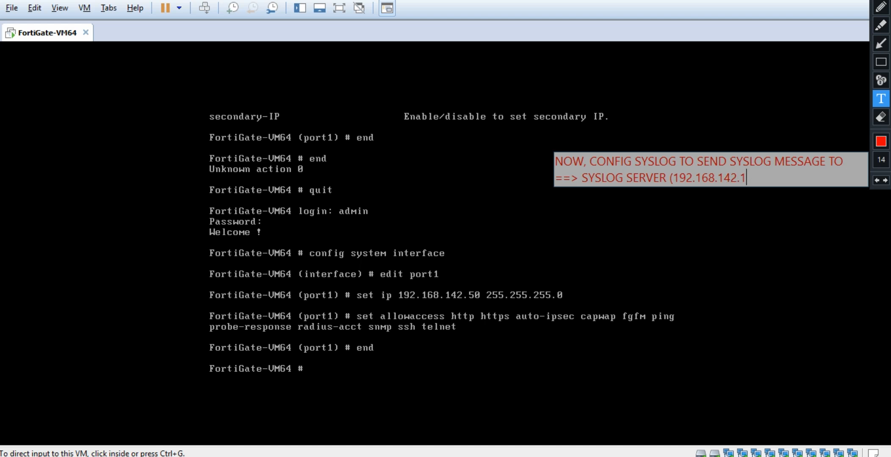
{"action": "type", "text": ")"}
Commit the syslog server note and place a new text note beneath it.
{"action": "left_click", "coordinate": [430, 379]}
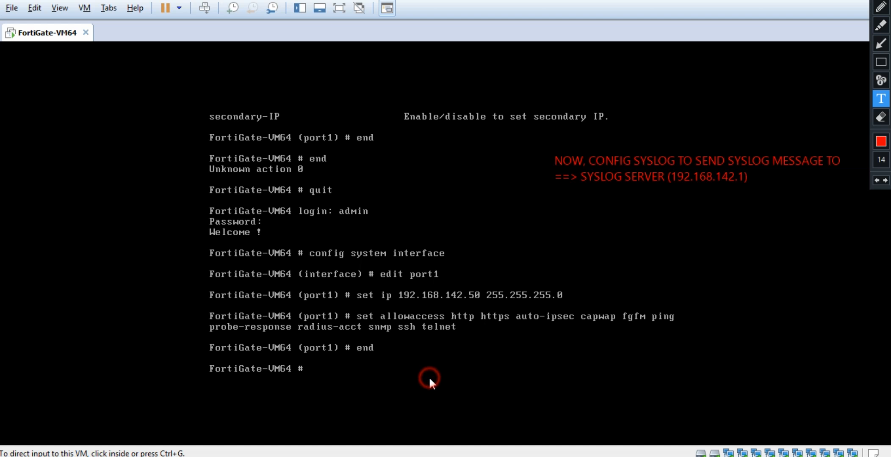
{"action": "left_click", "coordinate": [356, 359]}
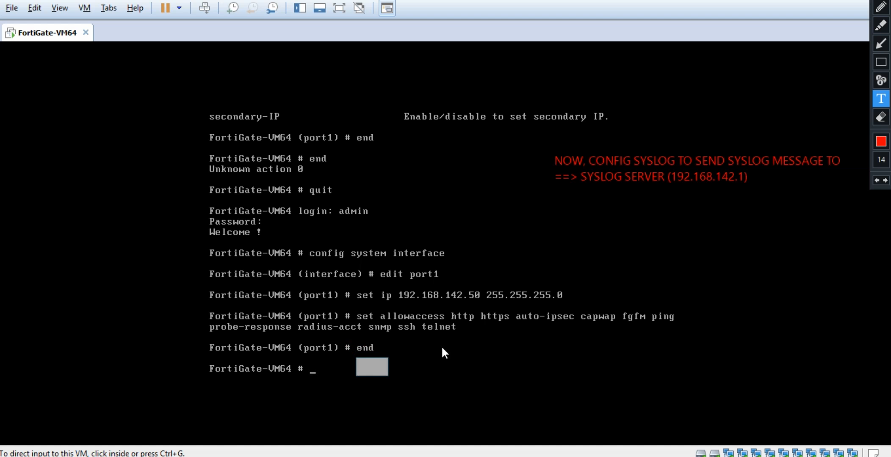
{"action": "left_click", "coordinate": [566, 207]}
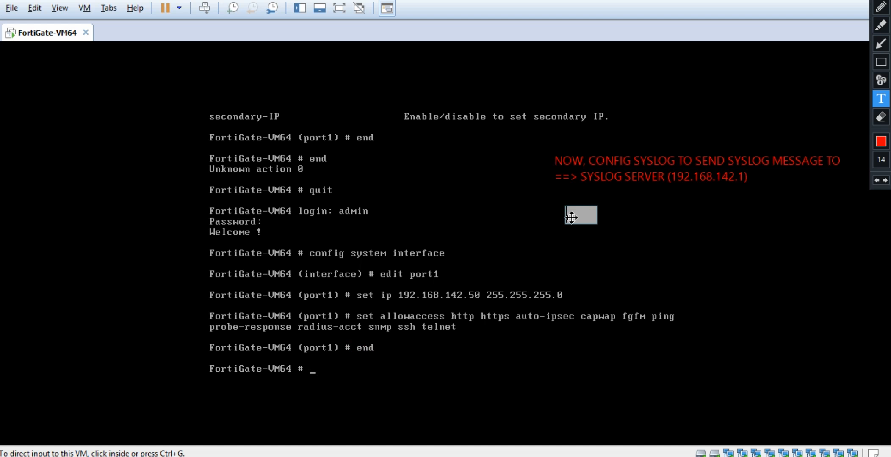
{"action": "left_click", "coordinate": [557, 200]}
{"action": "left_click", "coordinate": [556, 200]}
Write 'CURRENT IP OF FORTIGATE VM FIREWALL: 192.168.142.50' in the note and commit it.
{"action": "type", "text": "CU"}
{"action": "type", "text": "RRENT IP O"}
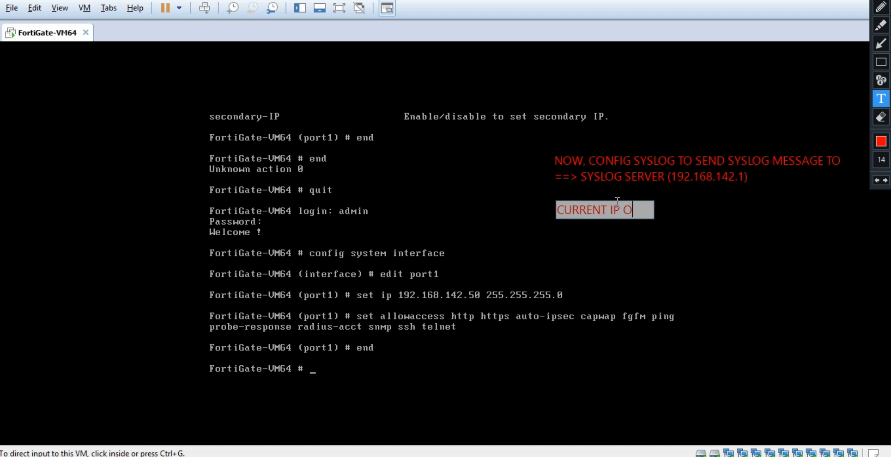
{"action": "type", "text": "F FORT"}
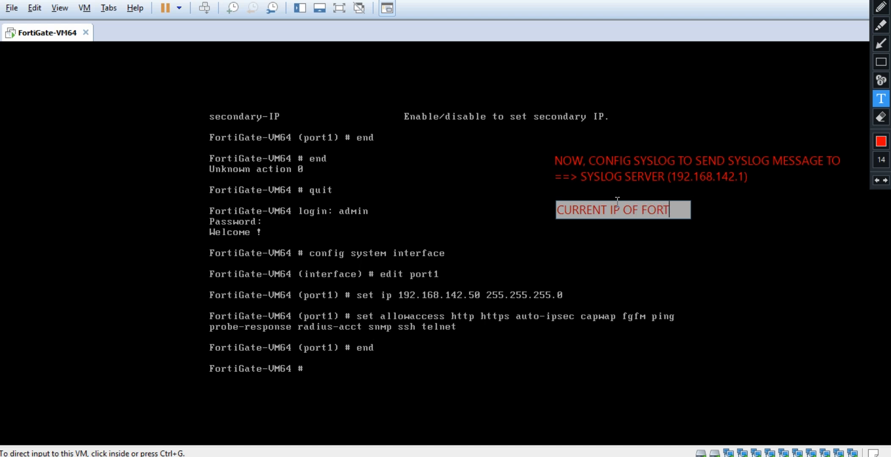
{"action": "type", "text": "IGATE "}
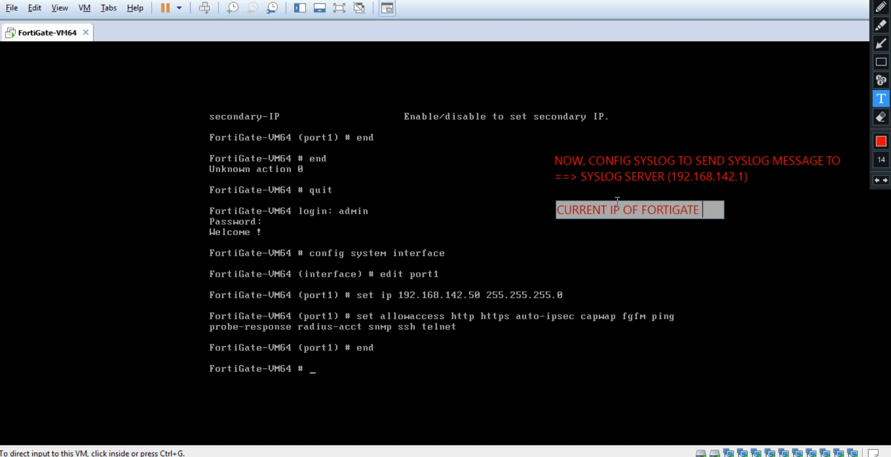
{"action": "type", "text": "FIR"}
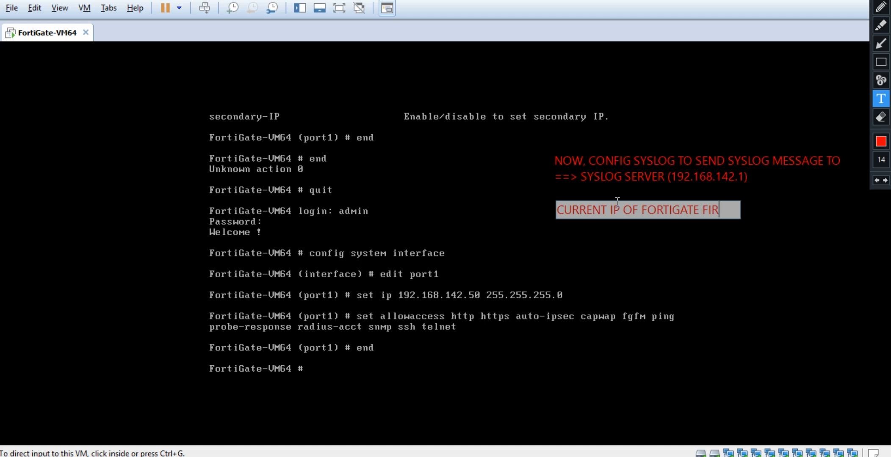
{"action": "key", "text": "BackSpace"}
{"action": "key", "text": "BackSpace"}
{"action": "type", "text": "V"}
{"action": "key", "text": "BackSpace"}
{"action": "key", "text": "BackSpace"}
{"action": "type", "text": "VM FIREWALL"}
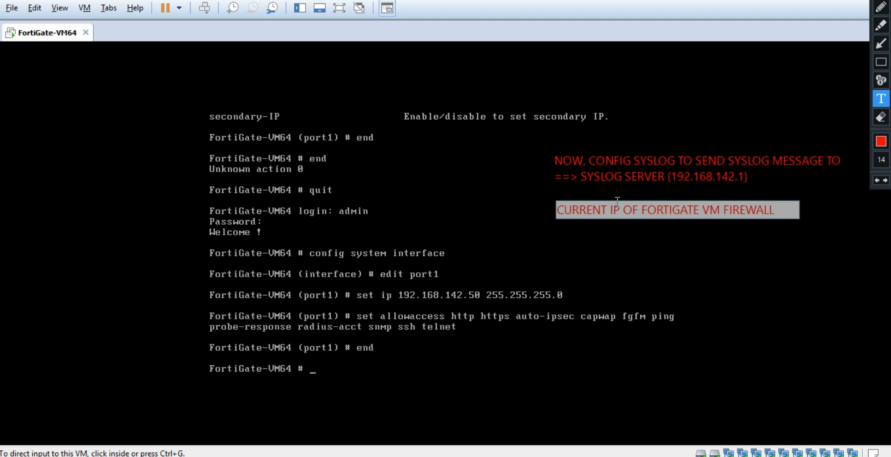
{"action": "key", "text": "BackSpace"}
{"action": "type", "text": ": 192.168.1"}
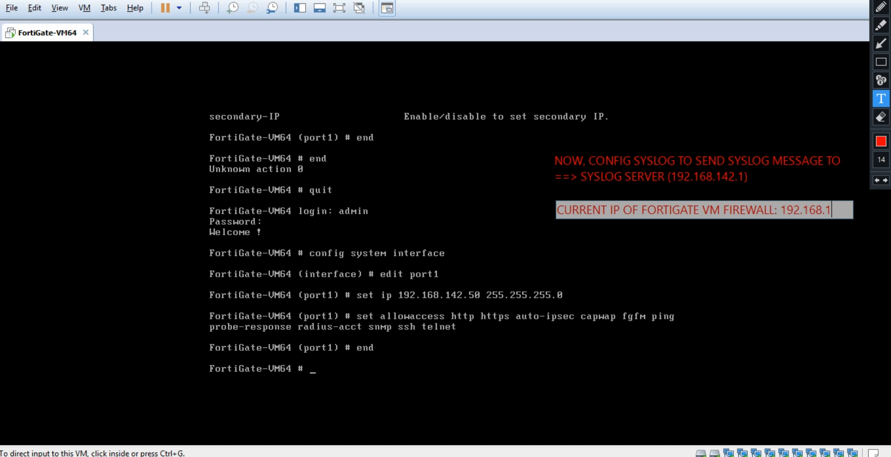
{"action": "type", "text": "42.50"}
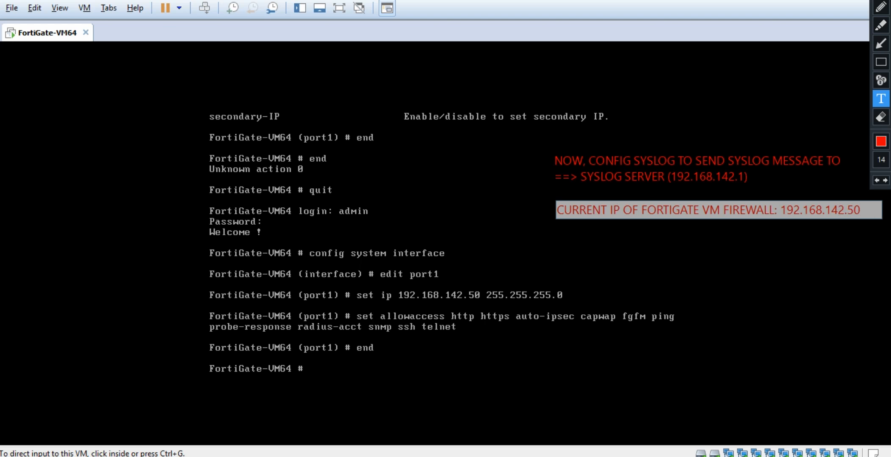
{"action": "left_click", "coordinate": [556, 235]}
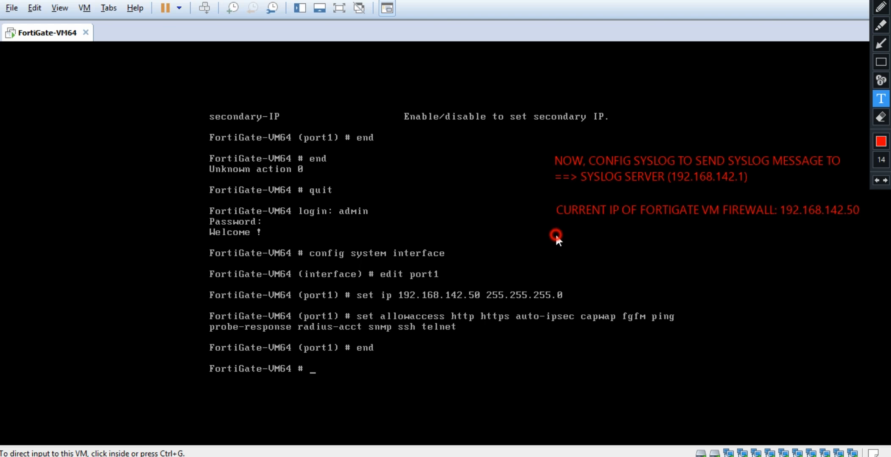
Add the note 'WE USE UDP PROTOCOL (PORT DEFAULT IS 514) TO SEND SYSLOG MESSAGES', then clear all notes.
{"action": "left_click", "coordinate": [558, 238]}
{"action": "type", "text": "WE USE"}
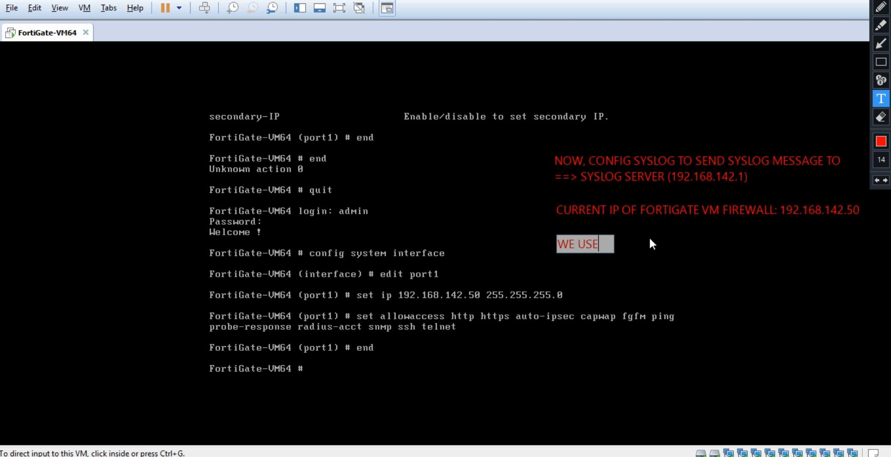
{"action": "type", "text": "D"}
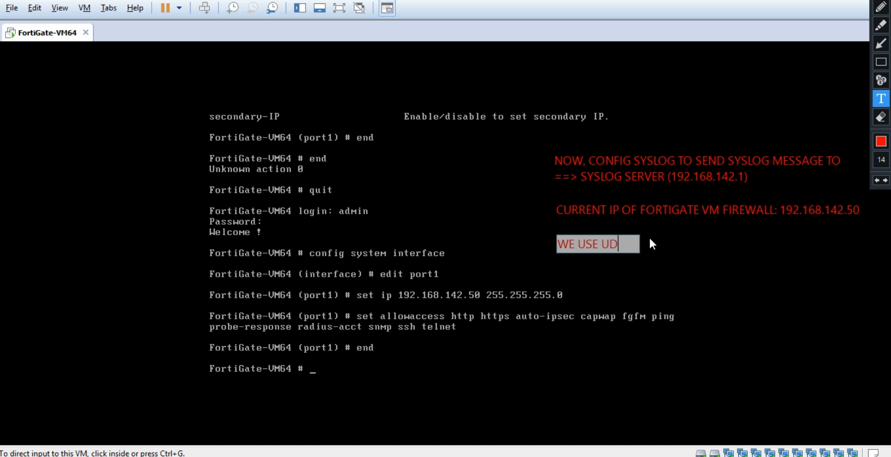
{"action": "type", "text": "P PROTOCOL"}
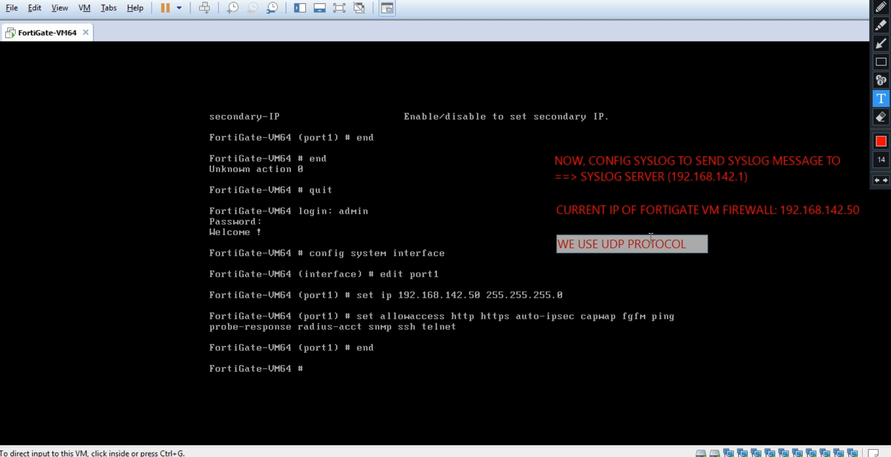
{"action": "type", "text": " (D"}
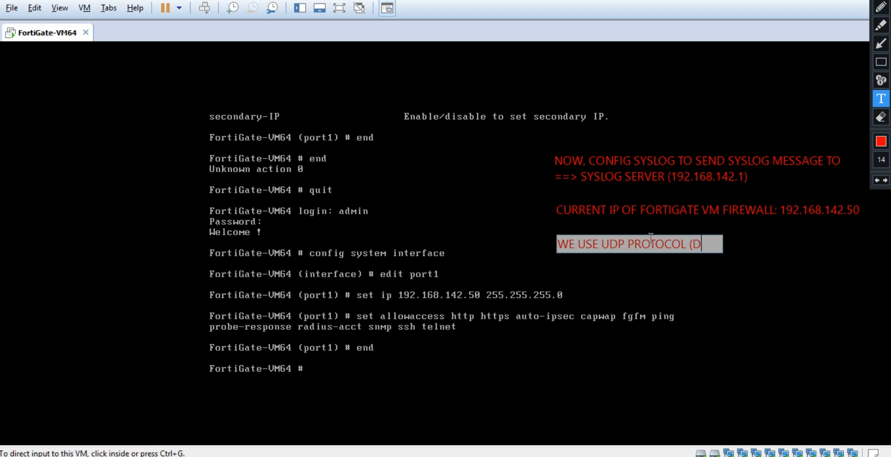
{"action": "key", "text": "BackSpace"}
{"action": "type", "text": "POR"}
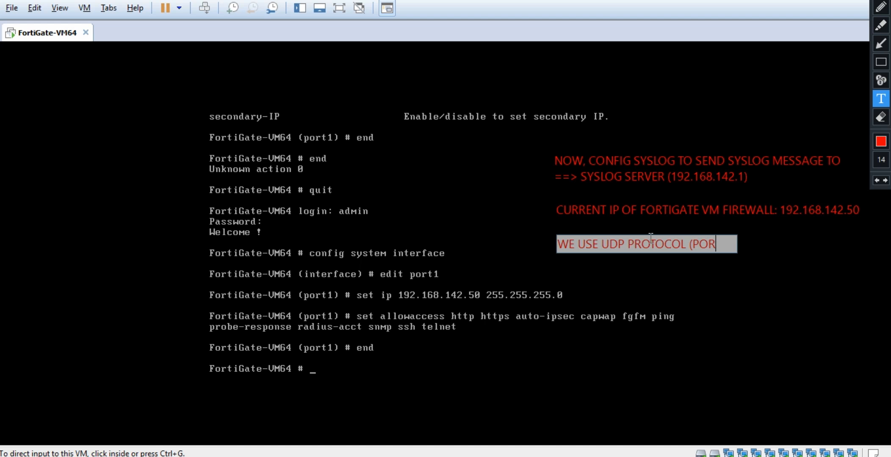
{"action": "type", "text": "T DEFAULT"}
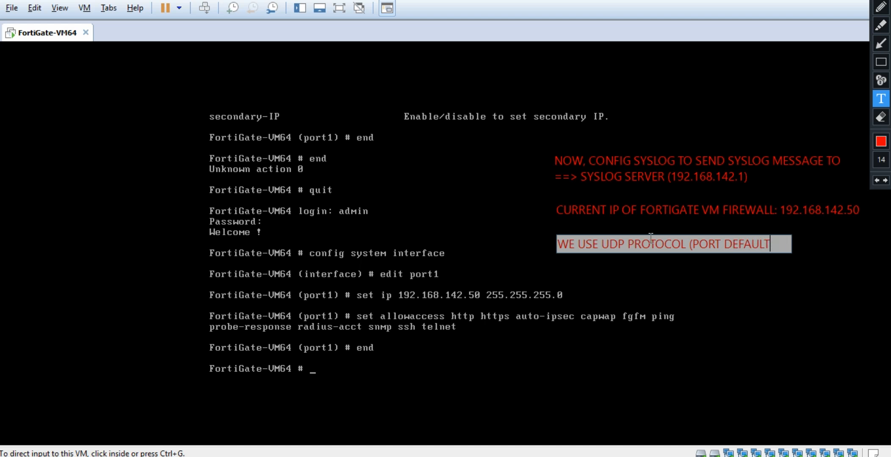
{"action": "type", "text": " IS"}
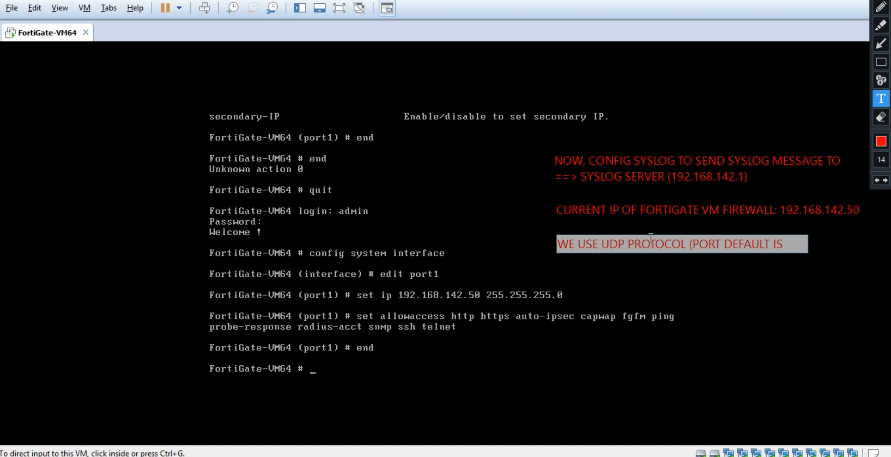
{"action": "type", "text": " 514"}
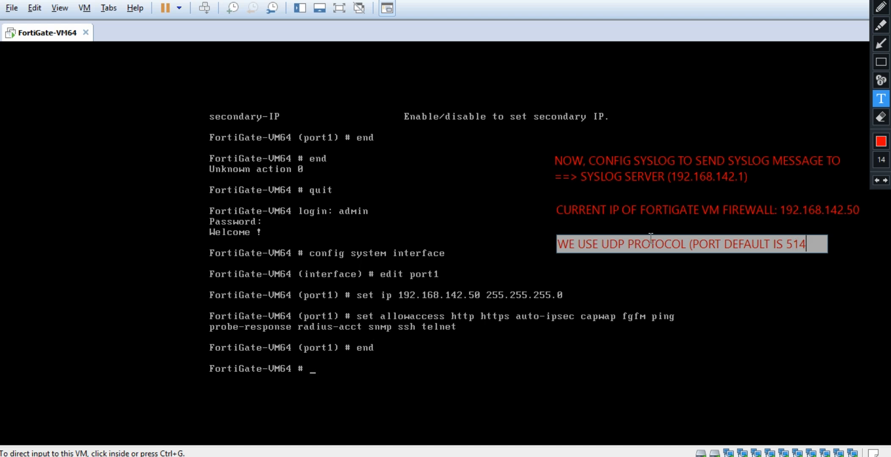
{"action": "type", "text": ") TO"}
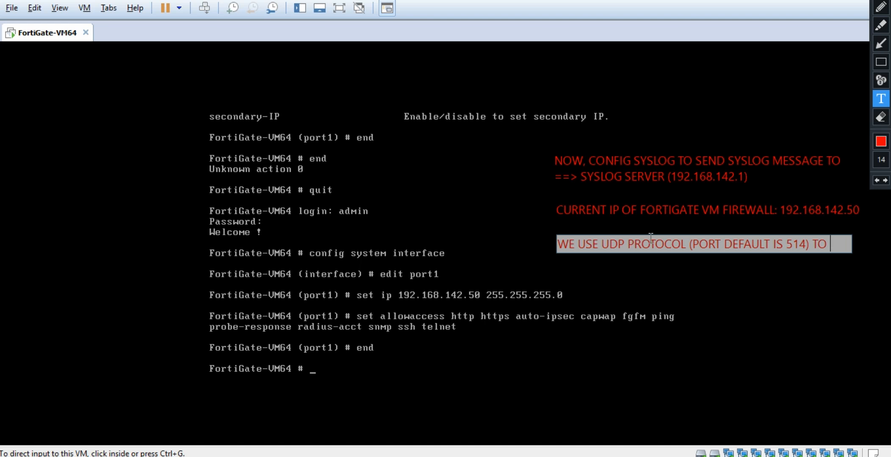
{"action": "key", "text": "Return"}
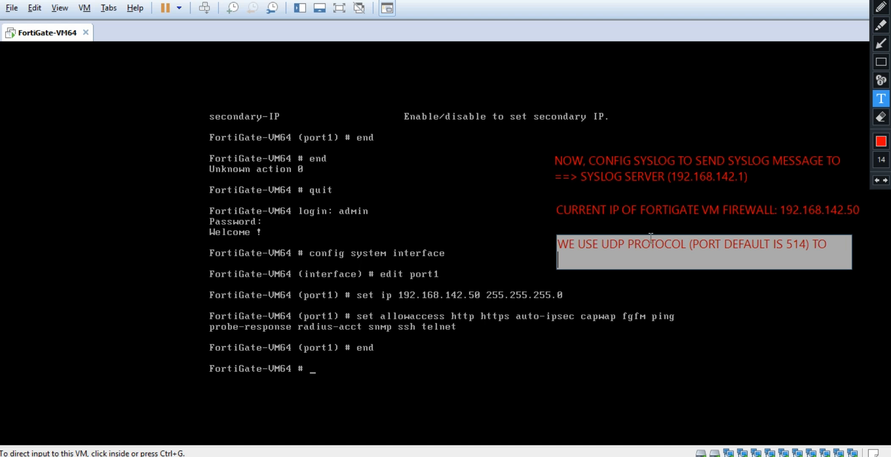
{"action": "type", "text": "SEND SYSLOG ME"}
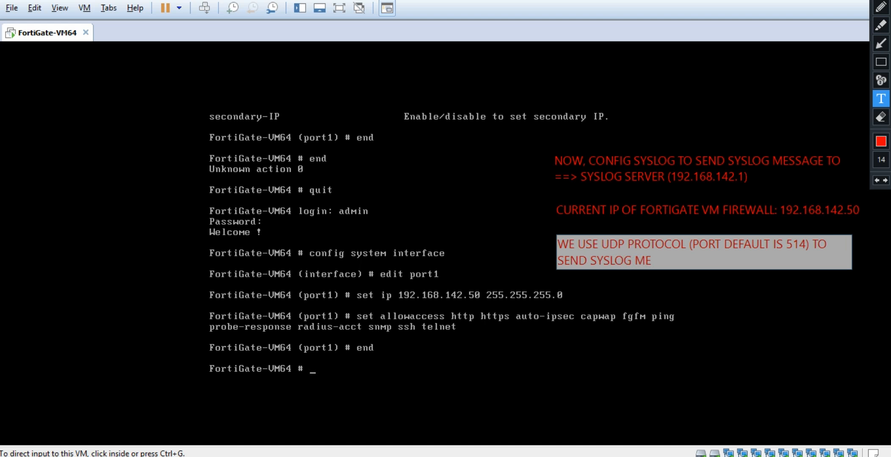
{"action": "type", "text": "SSAGES"}
{"action": "left_click", "coordinate": [683, 288]}
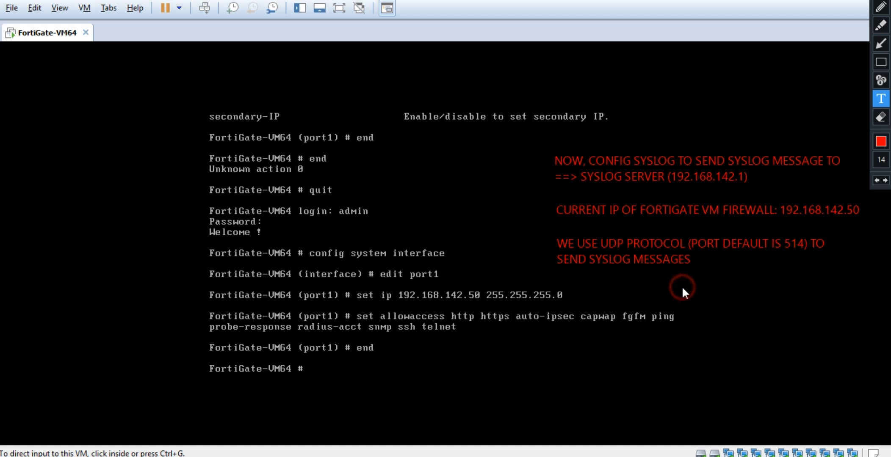
{"action": "left_click", "coordinate": [793, 79]}
Clear the annotations and enter config log syslogd setting in the FortiGate console.
{"action": "left_click", "coordinate": [883, 0]}
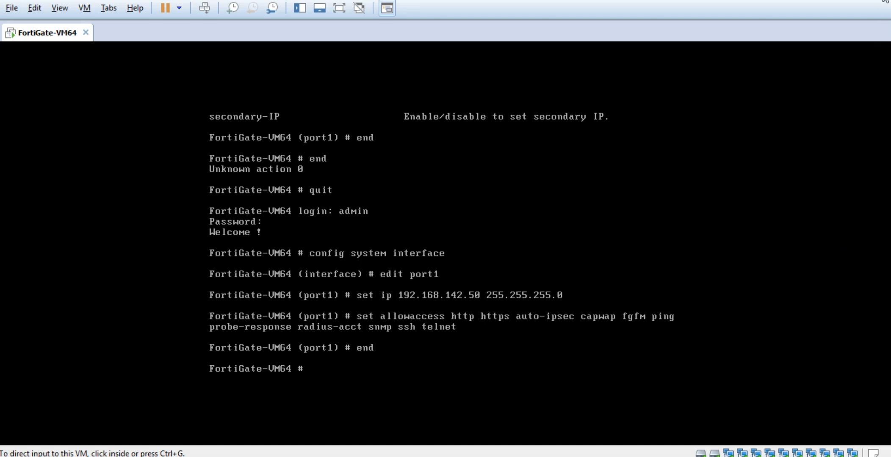
{"action": "left_click", "coordinate": [325, 367]}
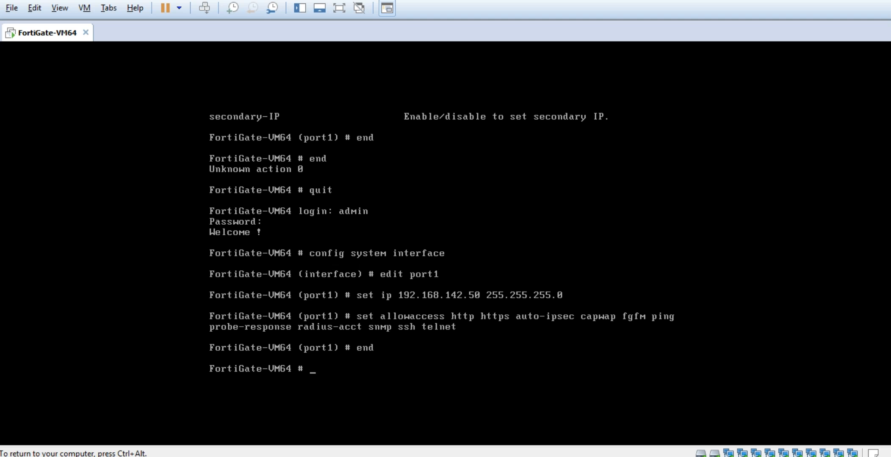
{"action": "type", "text": "config log s"}
{"action": "key", "text": "Tab"}
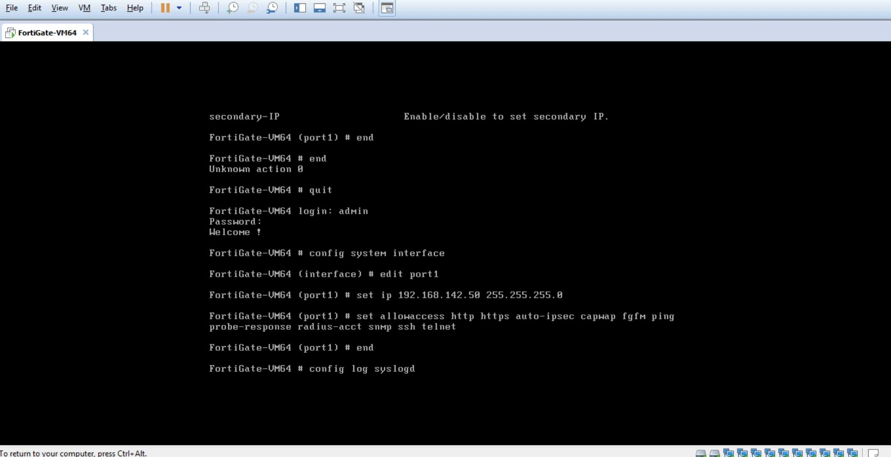
{"action": "type", "text": "set"}
{"action": "key", "text": "Tab"}
{"action": "key", "text": "Return"}
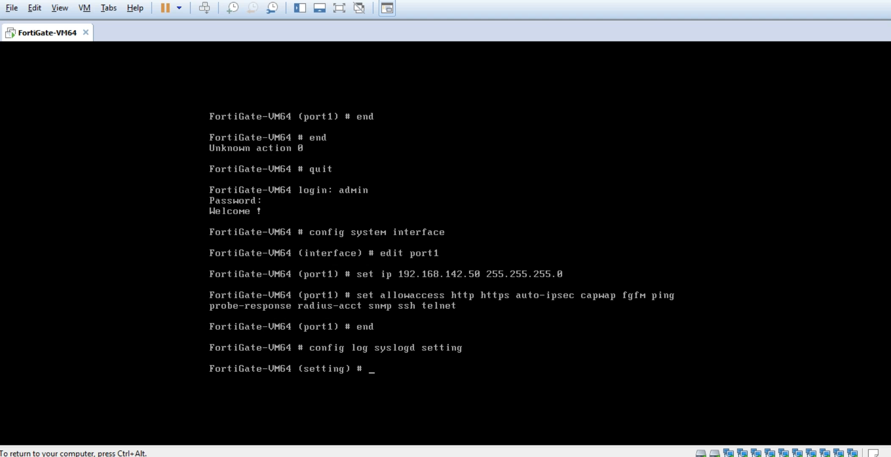
Enable syslog status and CSV format, and set the server to 192.168.142.1.
{"action": "type", "text": "set status enable"}
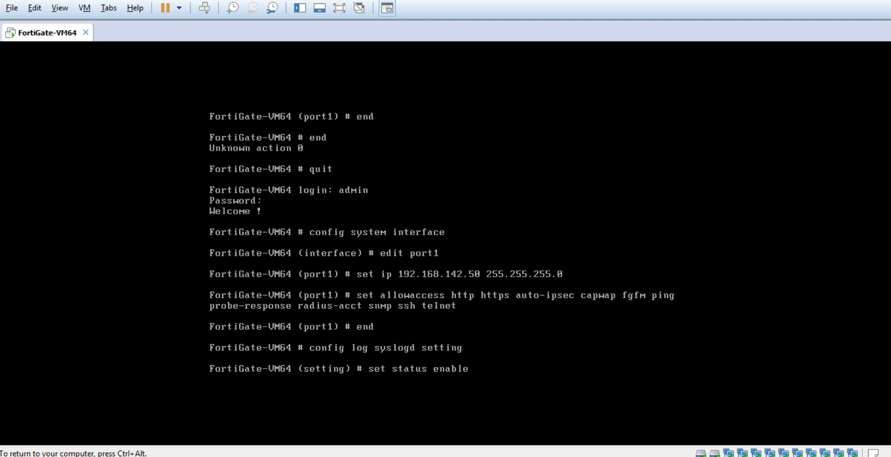
{"action": "key", "text": "Return"}
{"action": "type", "text": "set c"}
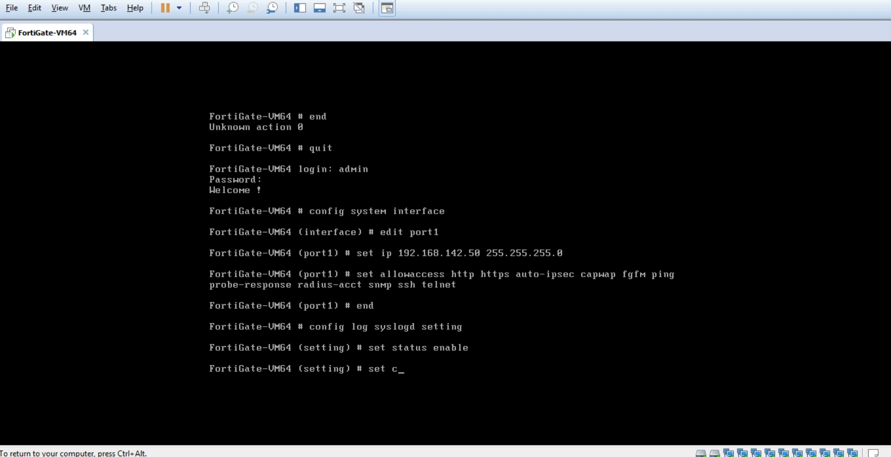
{"action": "type", "text": "sv enable"}
{"action": "key", "text": "Return"}
{"action": "type", "text": "setting) # set server"}
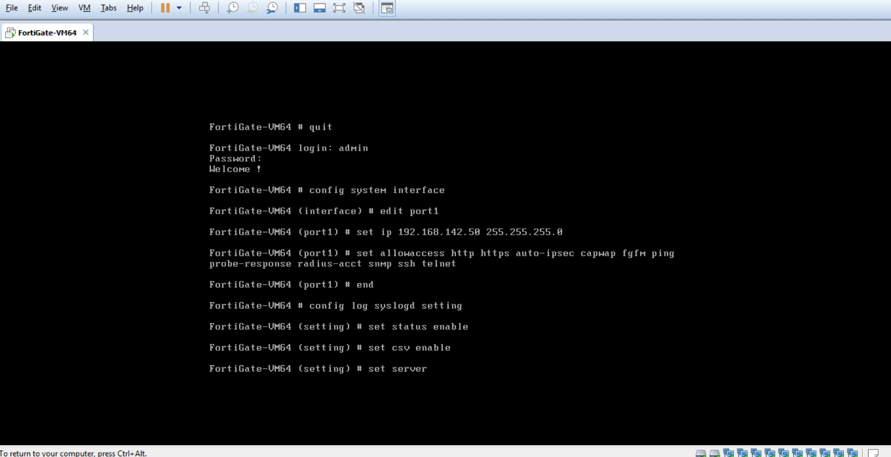
{"action": "type", "text": " 192.168.3"}
{"action": "key", "text": "BackSpace"}
{"action": "type", "text": "4"}
{"action": "key", "text": "BackSpace"}
{"action": "type", "text": "142.1"}
{"action": "key", "text": "Return"}
Set source-ip 192.168.142.50, disable reliable syslog, and save with end.
{"action": "type", "text": "se"}
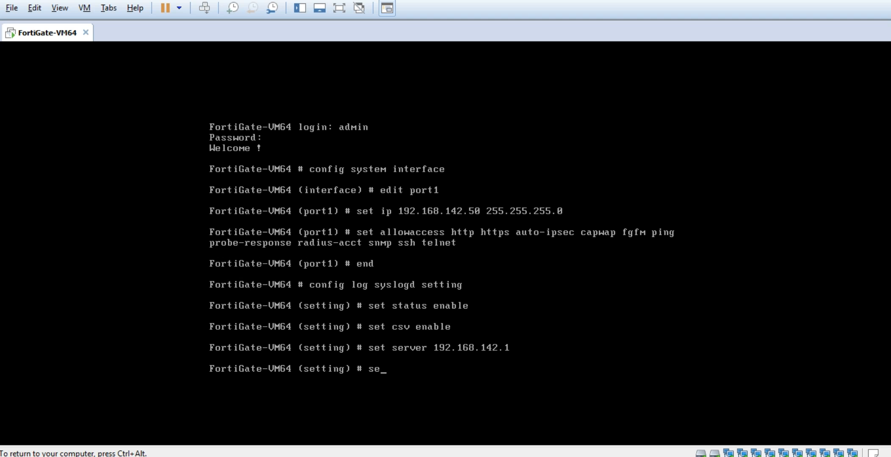
{"action": "type", "text": "t source-ip 192.168.2"}
{"action": "key", "text": "BackSpace"}
{"action": "type", "text": "1"}
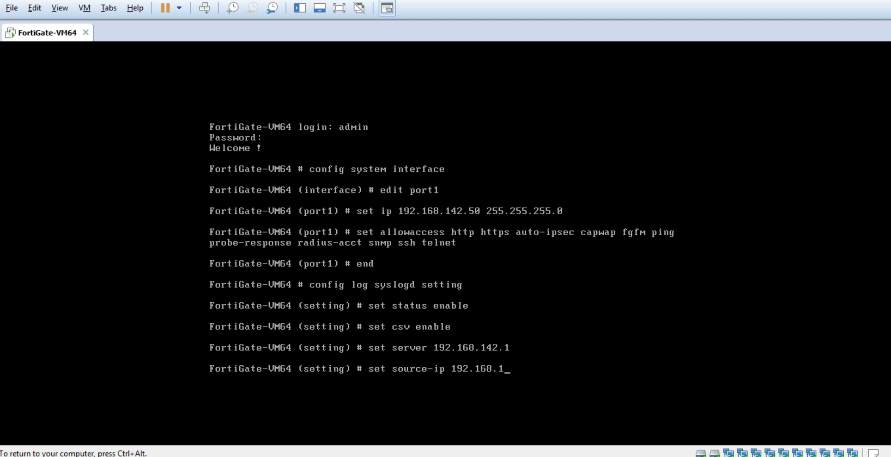
{"action": "type", "text": "42.50"}
{"action": "key", "text": "Return"}
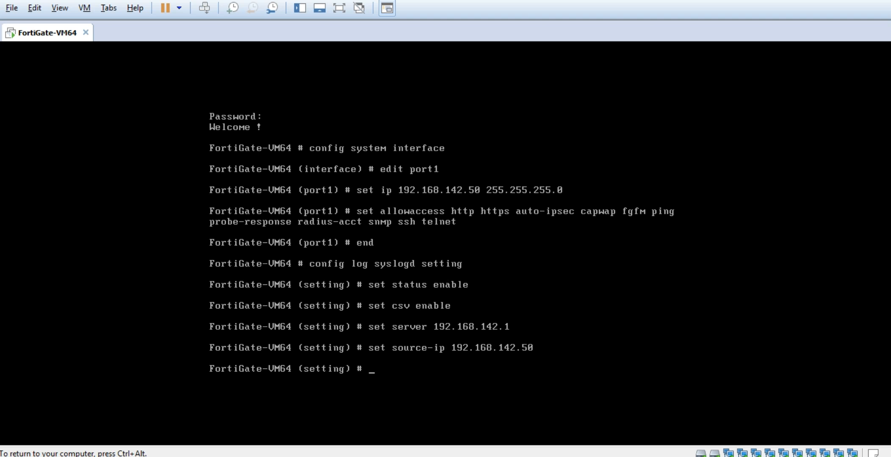
{"action": "type", "text": "set reliable disable"}
{"action": "key", "text": "Return"}
{"action": "type", "text": "en"}
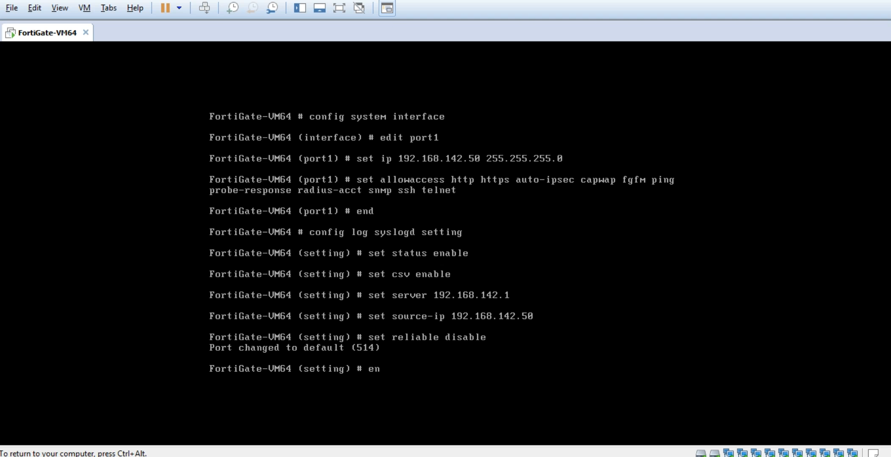
{"action": "type", "text": "d"}
{"action": "key", "text": "Return"}
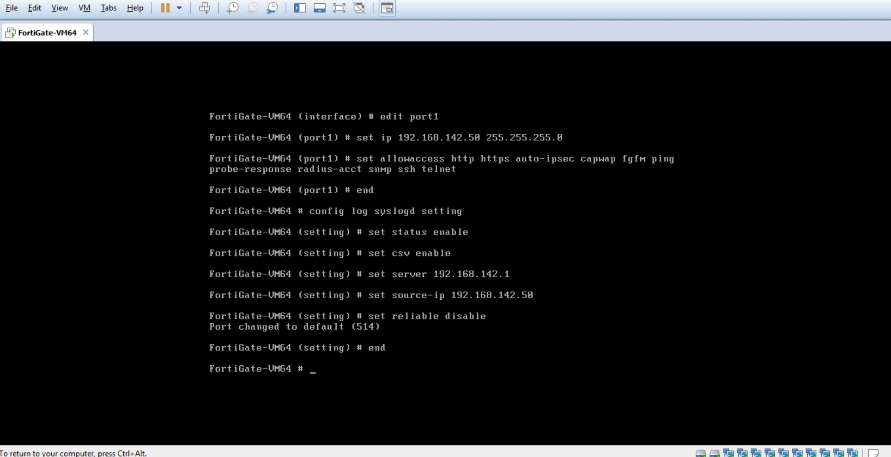
{"action": "key", "text": "ctrl+alt"}
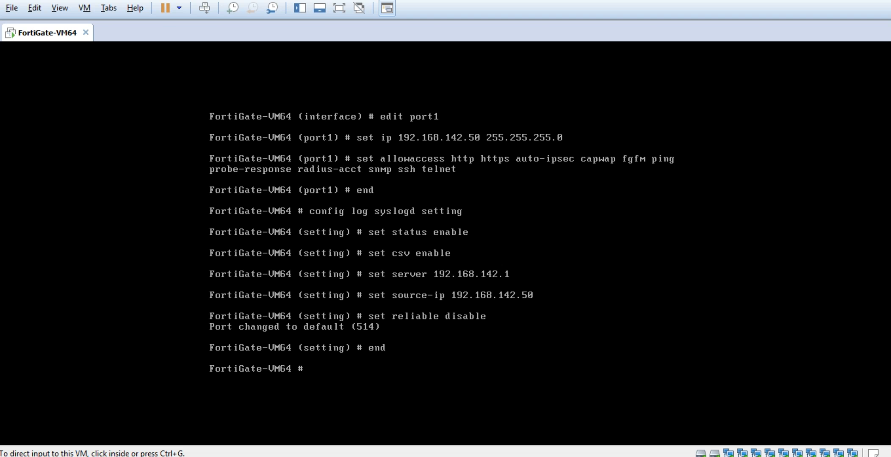
{"action": "mouse_move", "coordinate": [674, 456]}
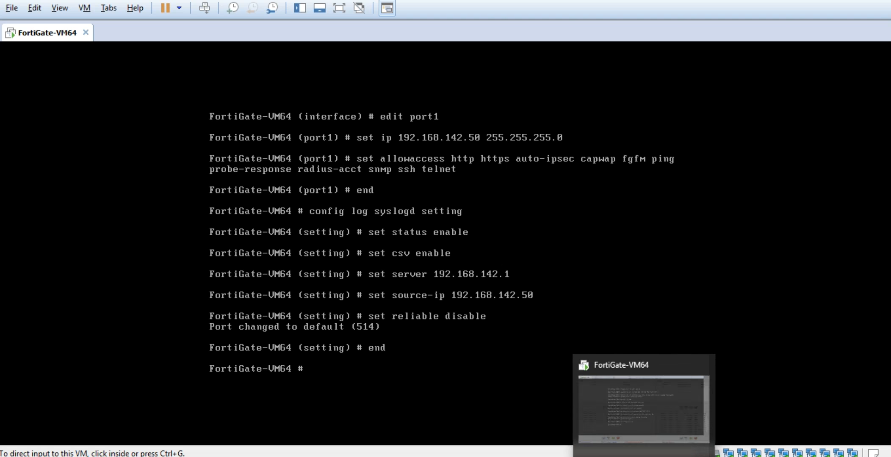
Minimize VMware and the browser, then caption 'NOW, WE CHECK CONNECTION TO FORTIGATE TO ENSURE THE CONNECTION IS OK!'.
{"action": "left_click", "coordinate": [616, 456]}
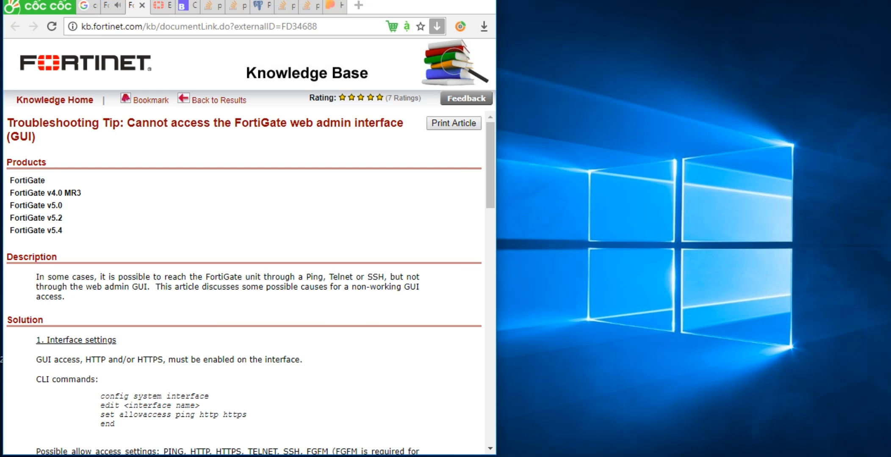
{"action": "left_click", "coordinate": [204, 456]}
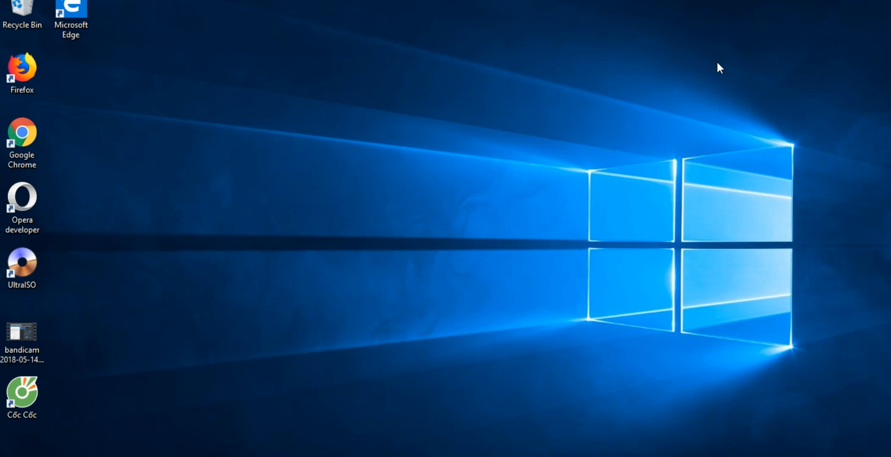
{"action": "left_click", "coordinate": [867, 0]}
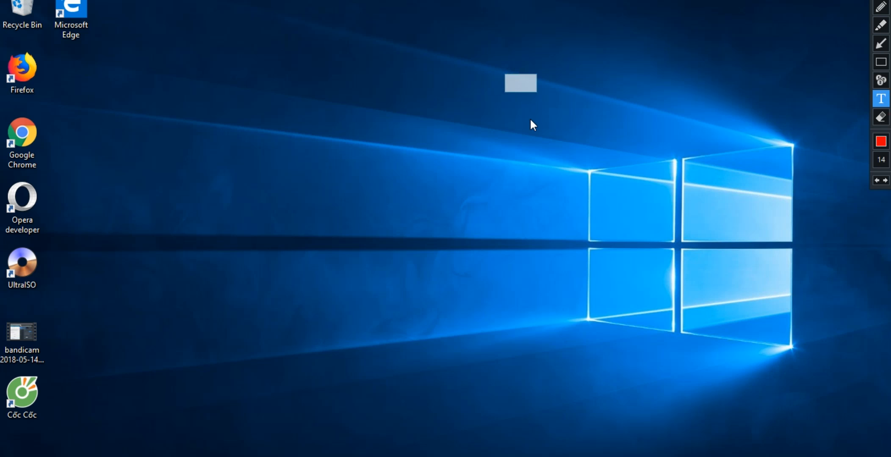
{"action": "type", "text": "nhin"}
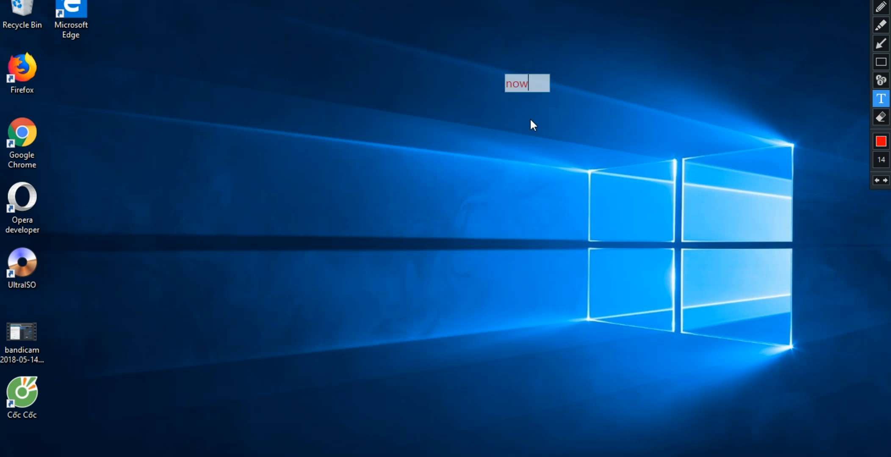
{"action": "key", "text": "BackSpace"}
{"action": "key", "text": "BackSpace"}
{"action": "key", "text": "BackSpace"}
{"action": "key", "text": "BackSpace"}
{"action": "type", "text": "NOW, W"}
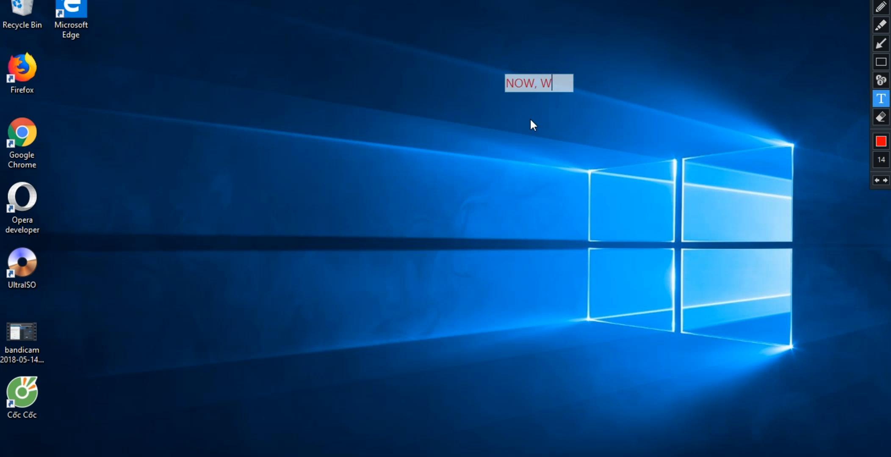
{"action": "type", "text": "E CH"}
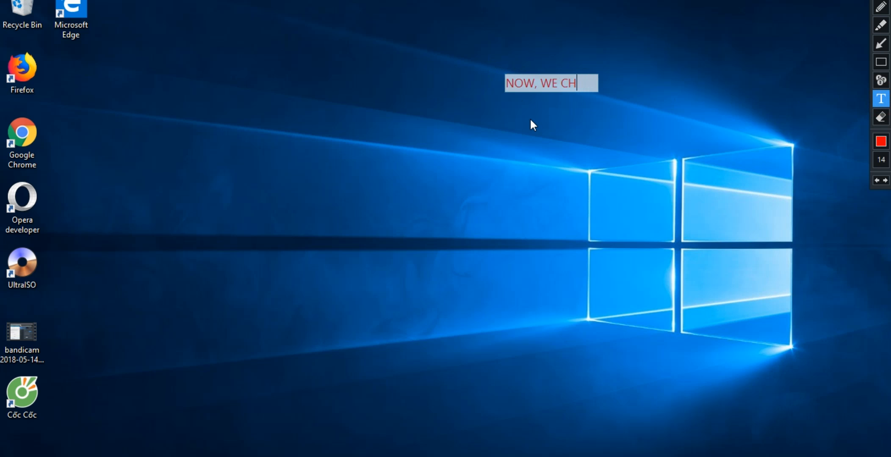
{"action": "type", "text": "ECK "}
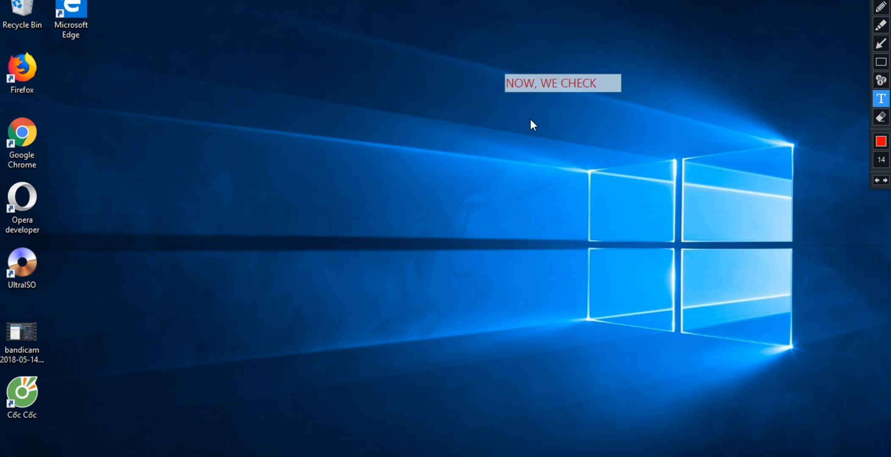
{"action": "type", "text": "CONNEC"}
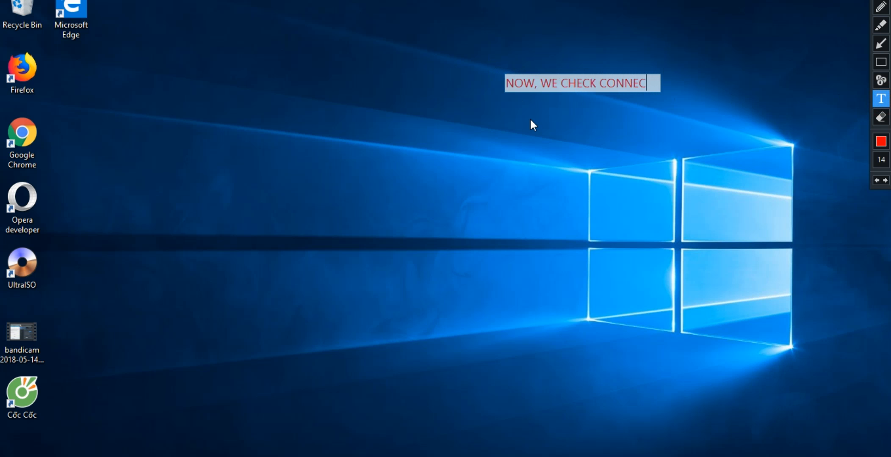
{"action": "type", "text": "TION "}
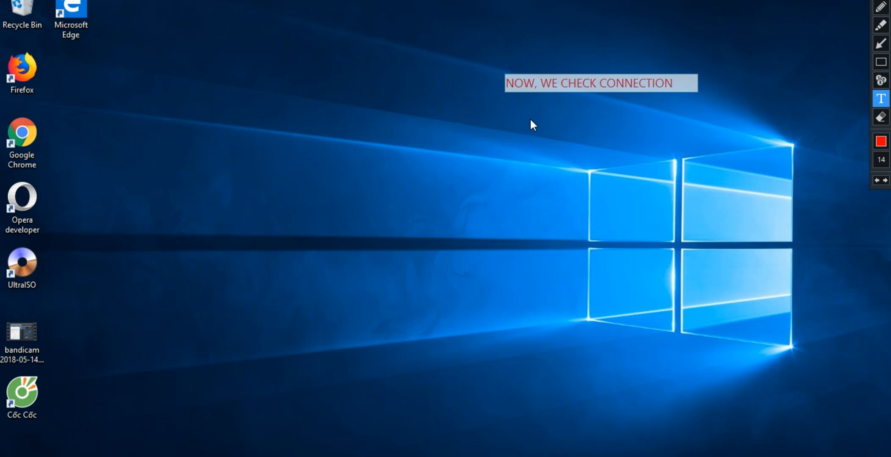
{"action": "type", "text": "TO "}
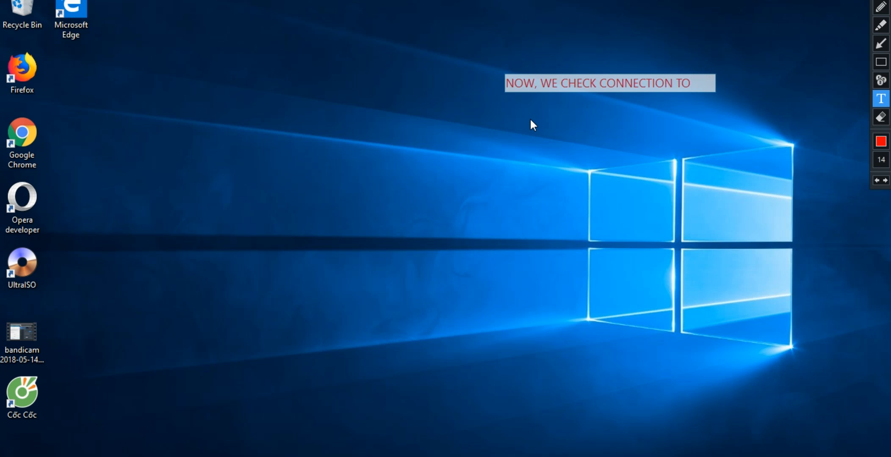
{"action": "type", "text": "FOR"}
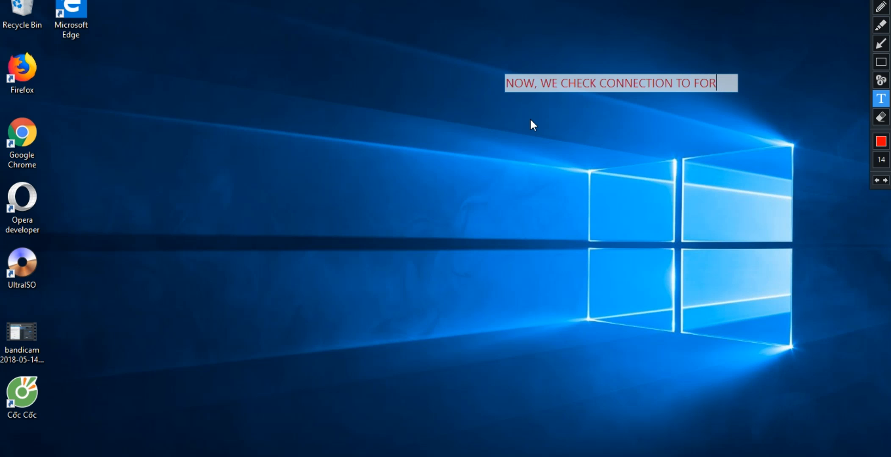
{"action": "type", "text": "TIG"}
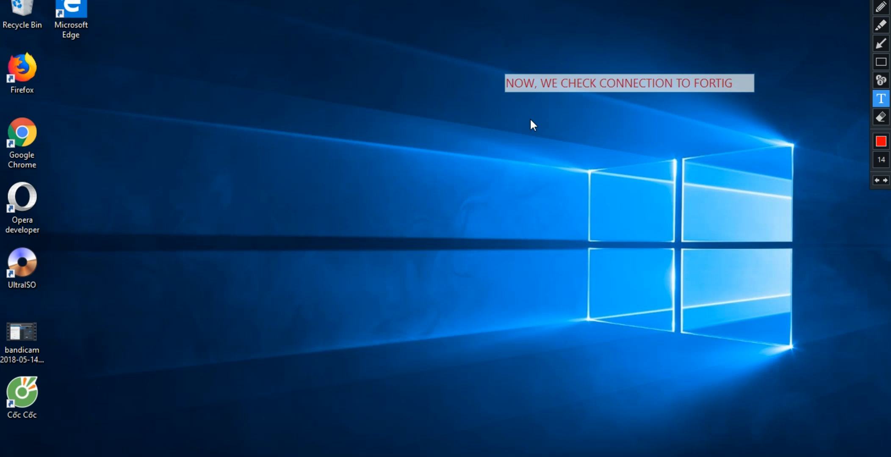
{"action": "type", "text": "ATE"}
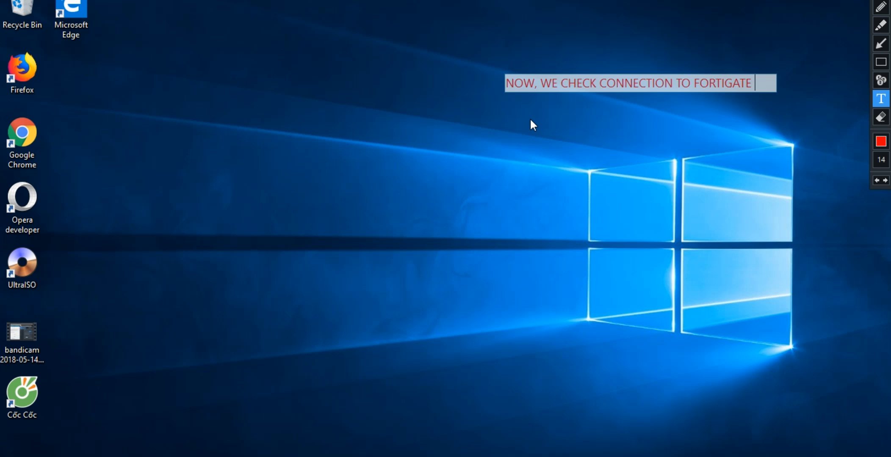
{"action": "type", "text": " TO ENSURE"}
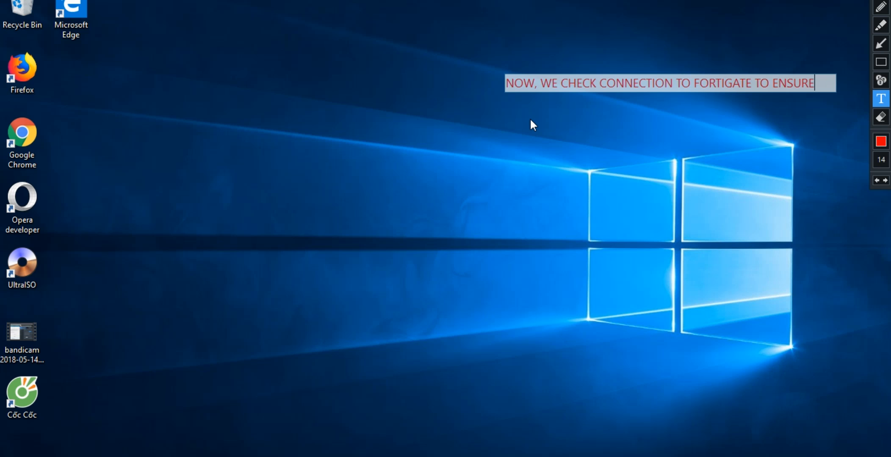
{"action": "key", "text": "Return"}
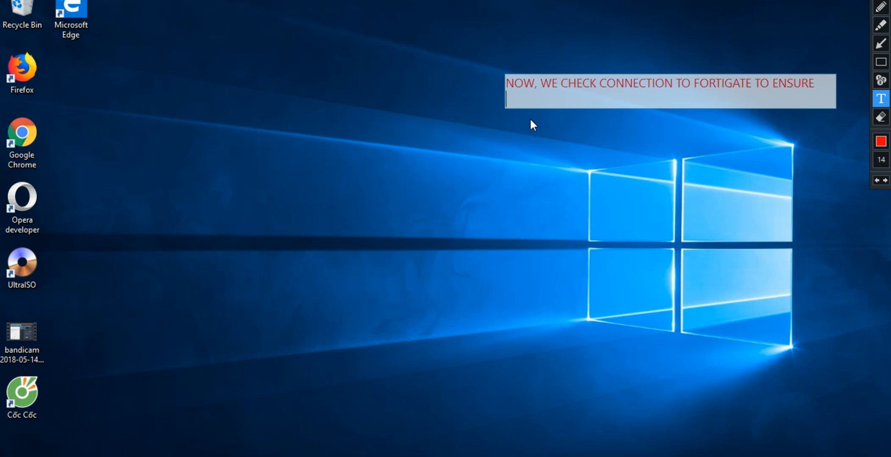
{"action": "type", "text": "THE CONNECTION IS "}
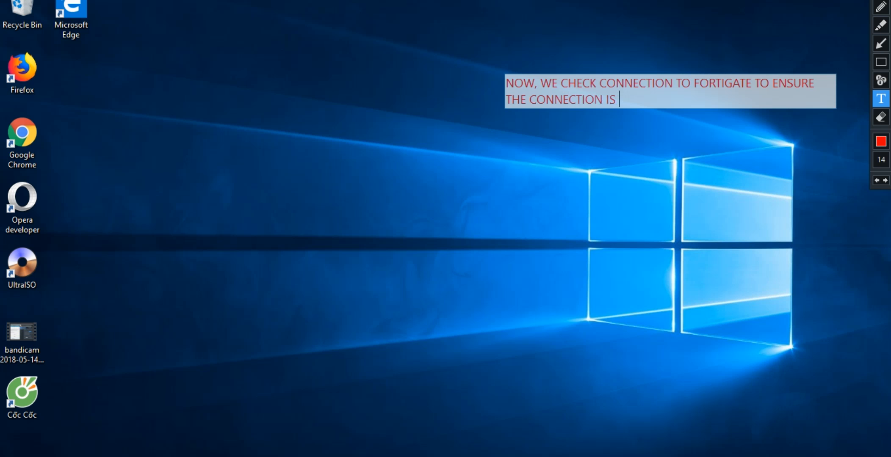
{"action": "type", "text": "OK!"}
{"action": "left_click", "coordinate": [882, 1]}
{"action": "left_click", "coordinate": [887, 0]}
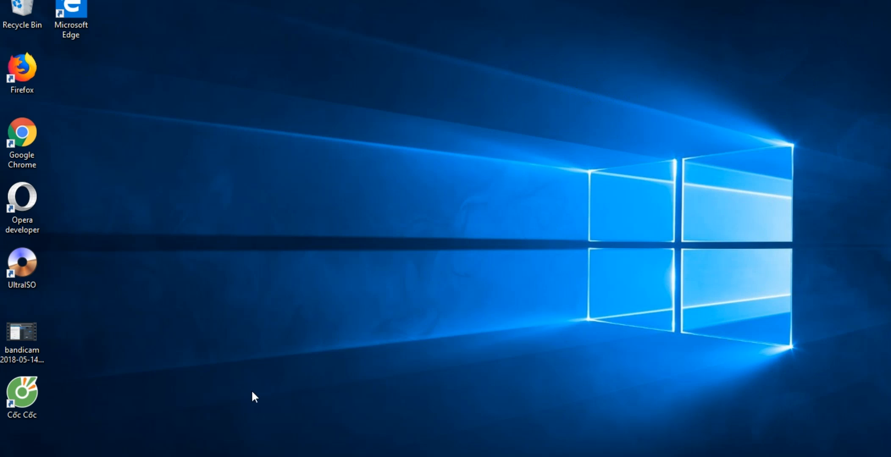
Launch Command Prompt from the Start menu search for CMD.
{"action": "key", "text": "super"}
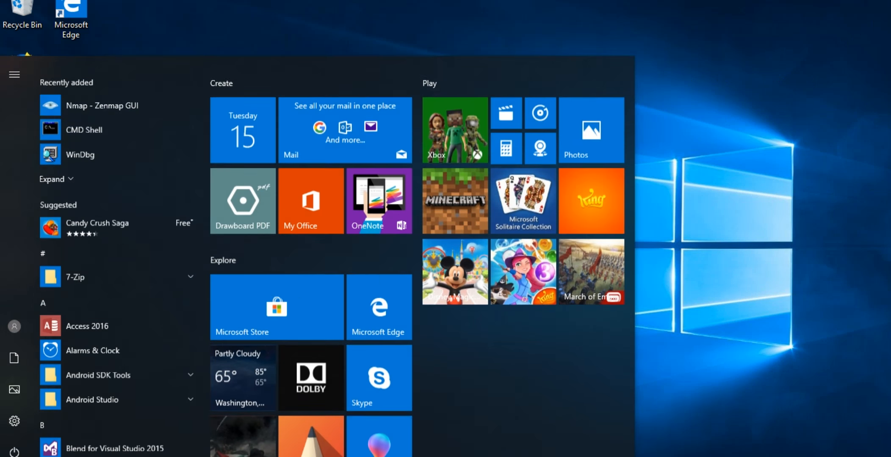
{"action": "type", "text": "CMD"}
{"action": "key", "text": "Return"}
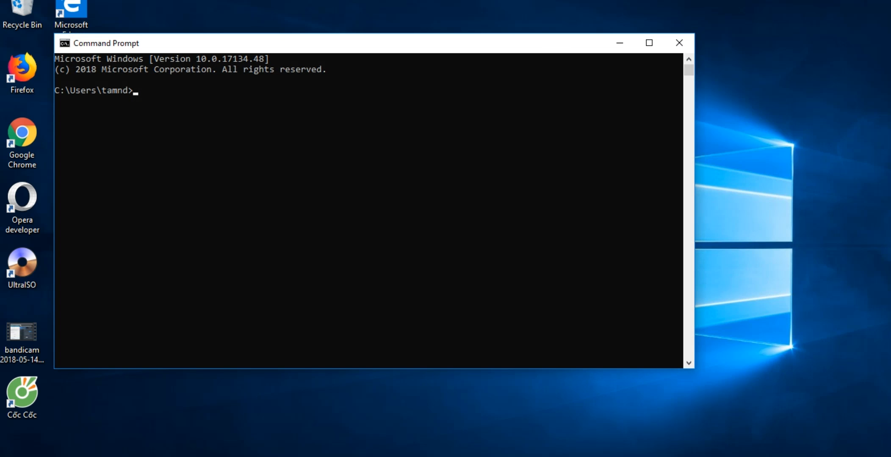
Ping 192.168.142.50 and stop it after two replies with 0% loss.
{"action": "type", "text": "ping 192.168.142.1"}
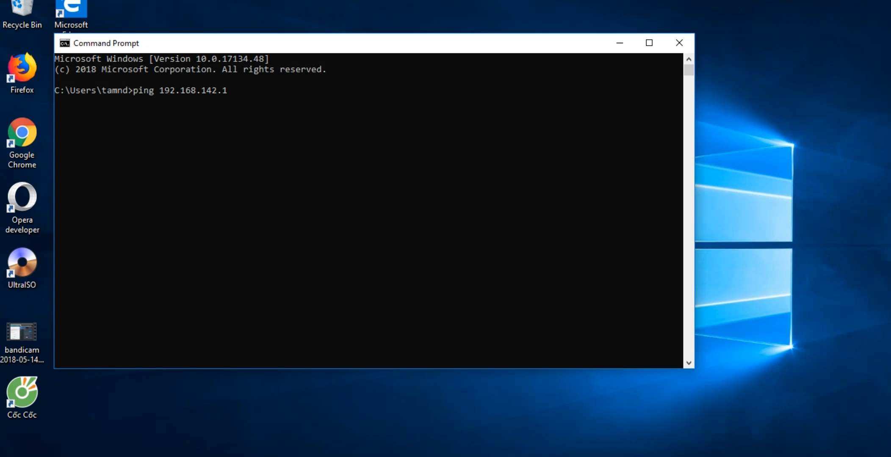
{"action": "key", "text": "BackSpace"}
{"action": "type", "text": "4"}
{"action": "key", "text": "BackSpace"}
{"action": "type", "text": "50"}
{"action": "key", "text": "Return"}
{"action": "key", "text": "ctrl+c"}
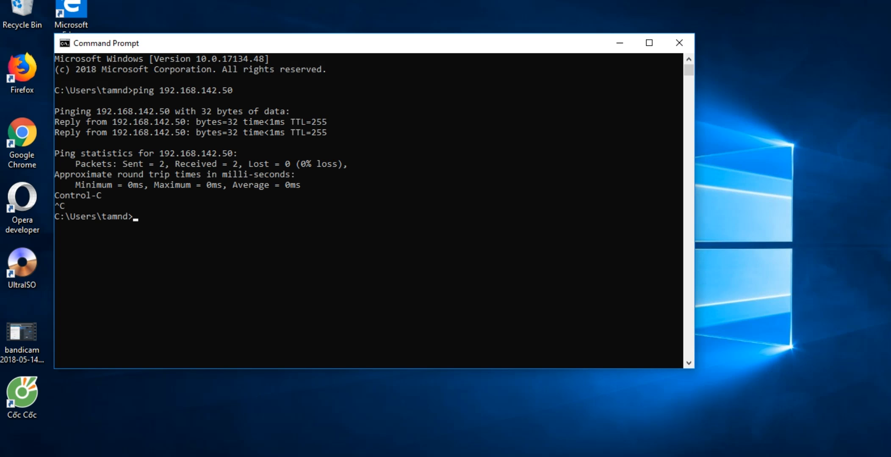
{"action": "mouse_move", "coordinate": [150, 456]}
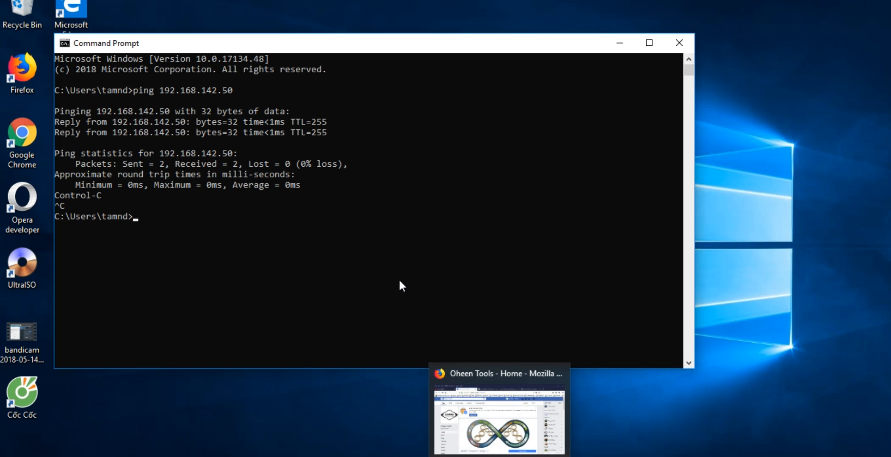
{"action": "left_click", "coordinate": [471, 408]}
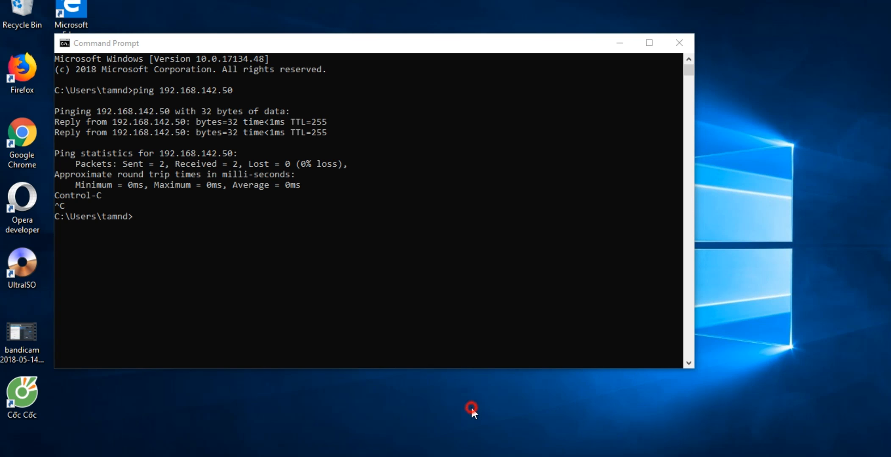
Close Command Prompt and show the note 'WE CONTINUE CONFIG SYSLOG SERVER TO RECEIVE SYSLOG MESSAGE AND ANALYSIS, MONITOR', then clear it.
{"action": "left_click", "coordinate": [683, 38]}
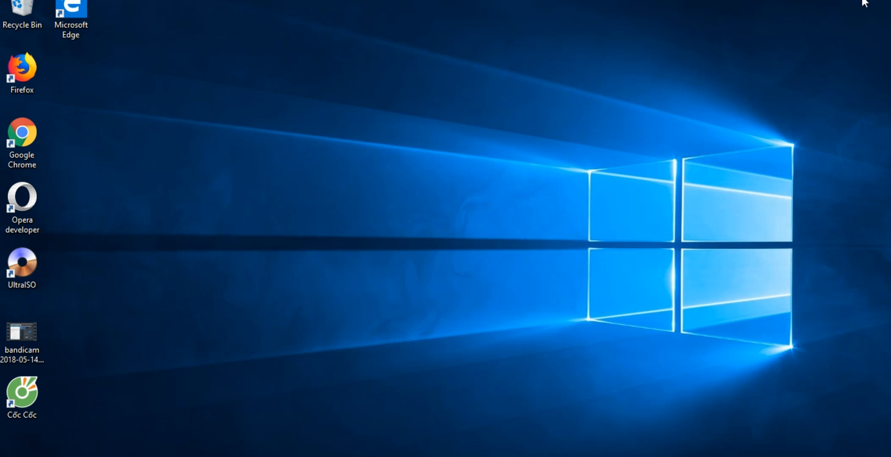
{"action": "left_click", "coordinate": [863, 1]}
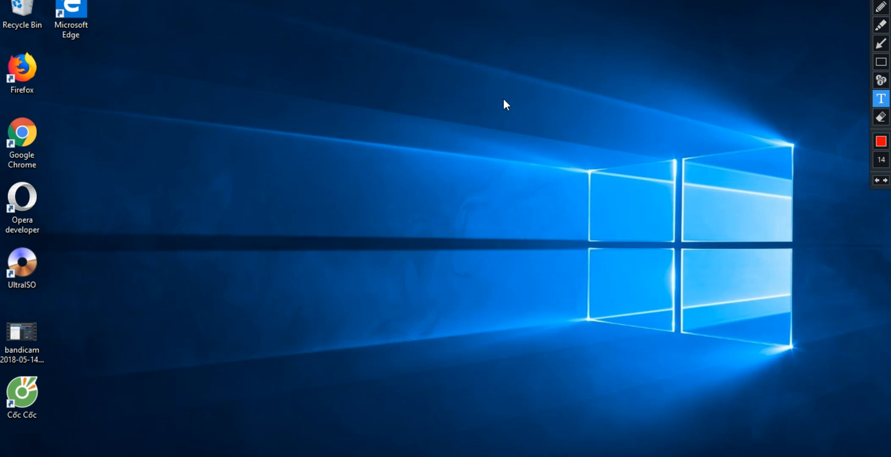
{"action": "left_click", "coordinate": [511, 144]}
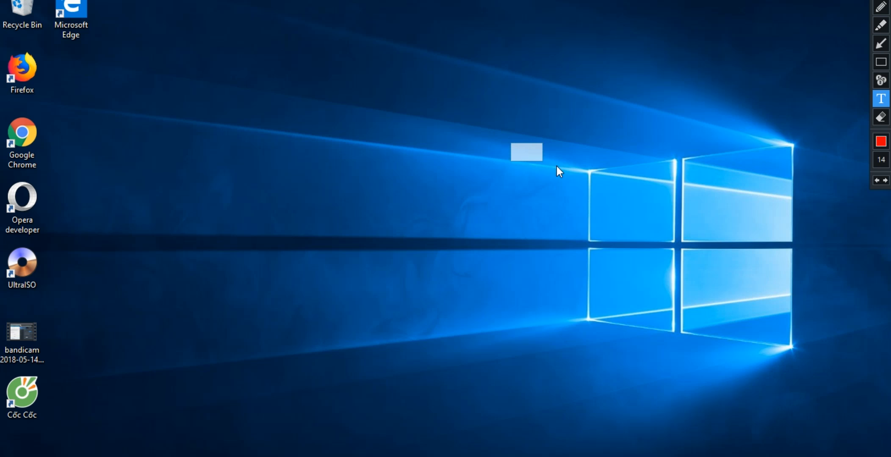
{"action": "type", "text": "N"}
{"action": "key", "text": "BackSpace"}
{"action": "type", "text": "WE CONTIN"}
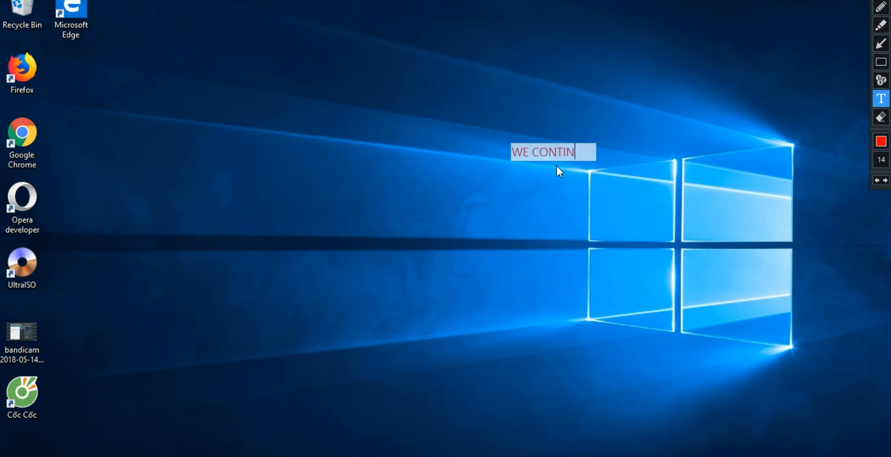
{"action": "type", "text": "UE CONFI"}
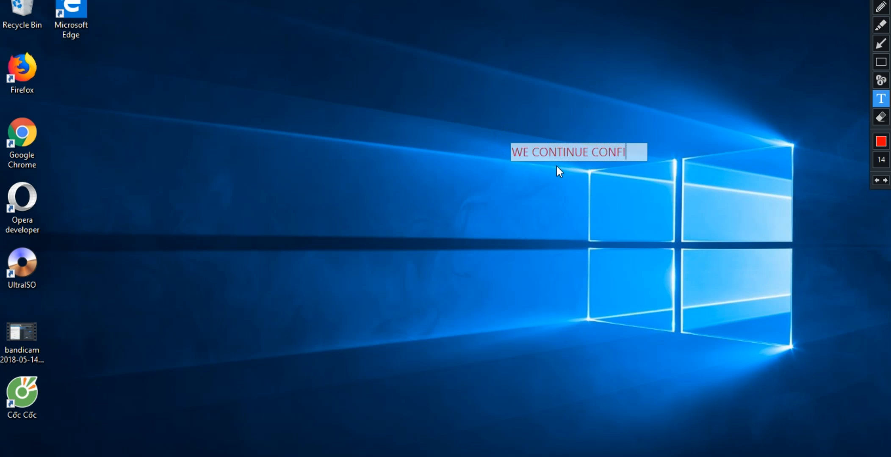
{"action": "type", "text": "G SYSLOG"}
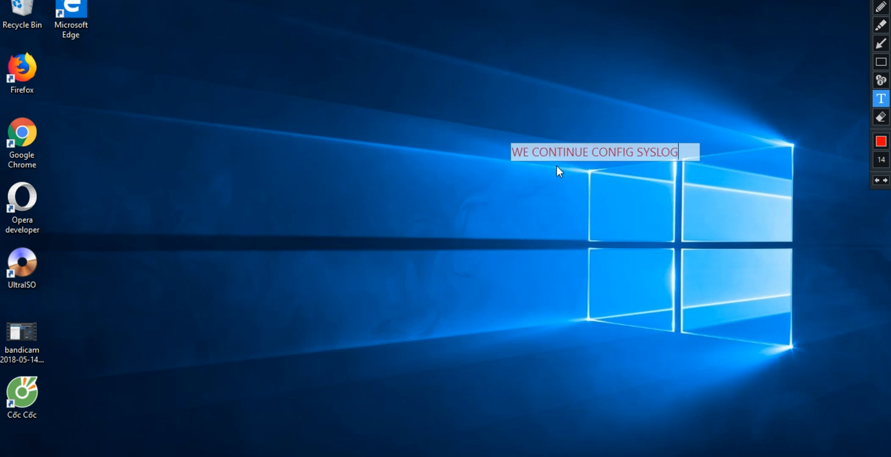
{"action": "type", "text": " SERVER TO "}
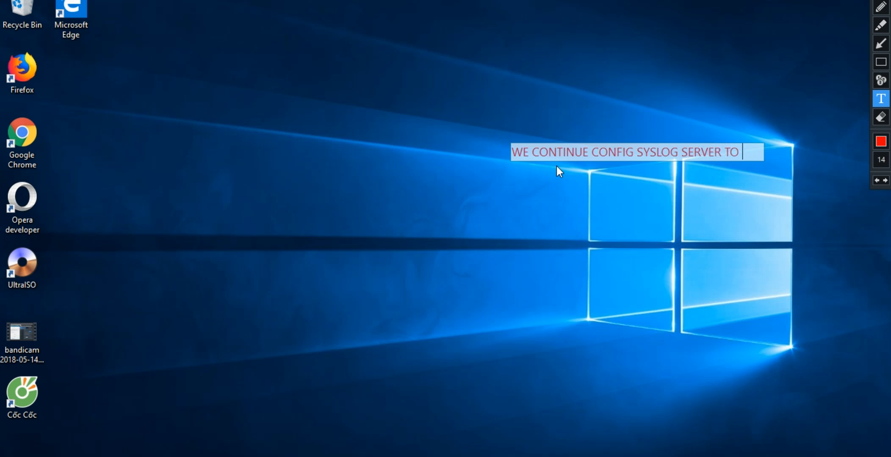
{"action": "type", "text": "RECEIVE "}
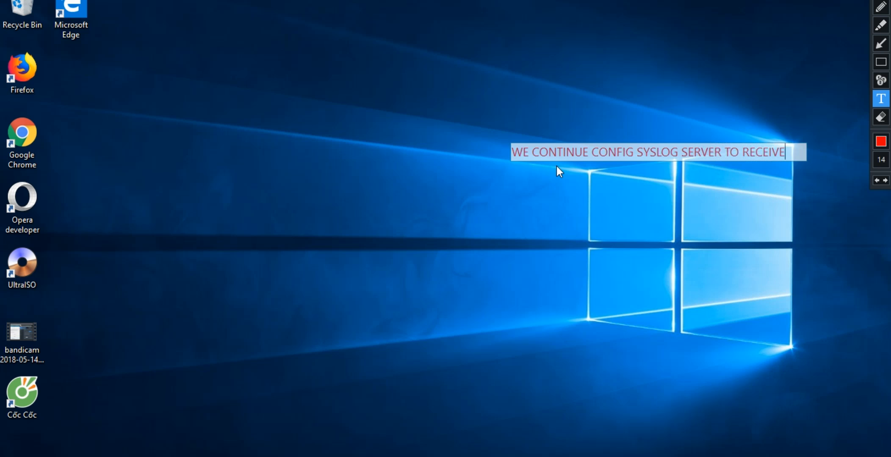
{"action": "type", "text": "SYSLOG"}
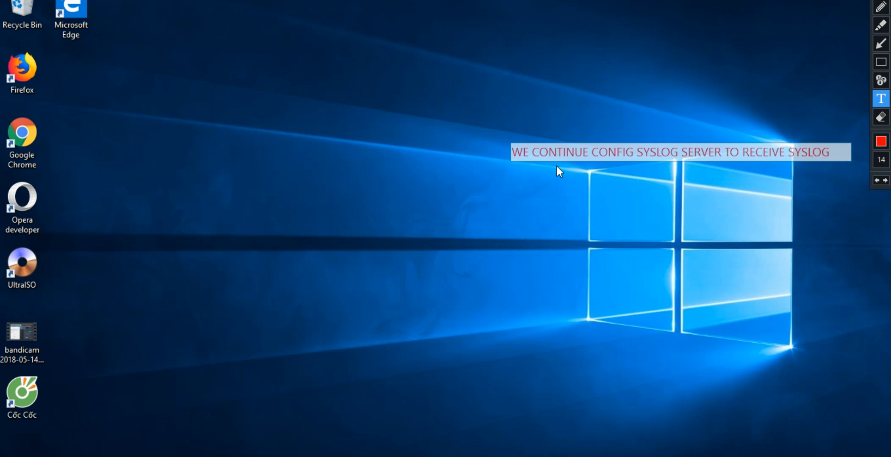
{"action": "type", "text": " MESSAGE"}
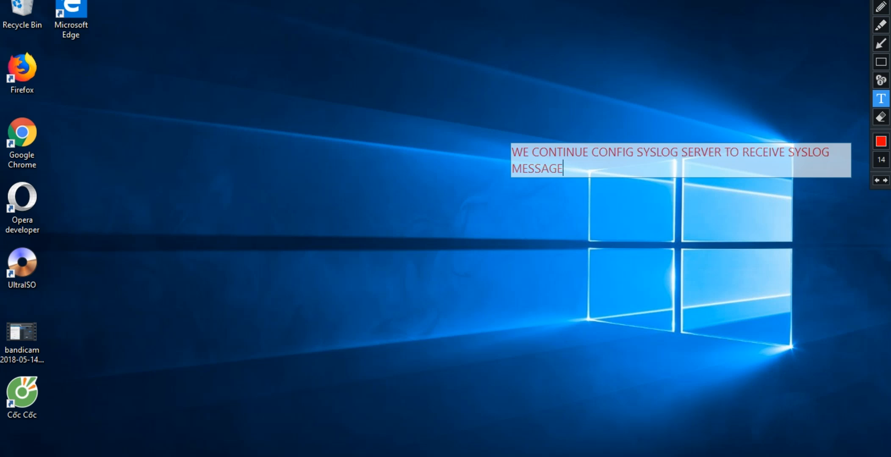
{"action": "type", "text": " AND ANALYZ"}
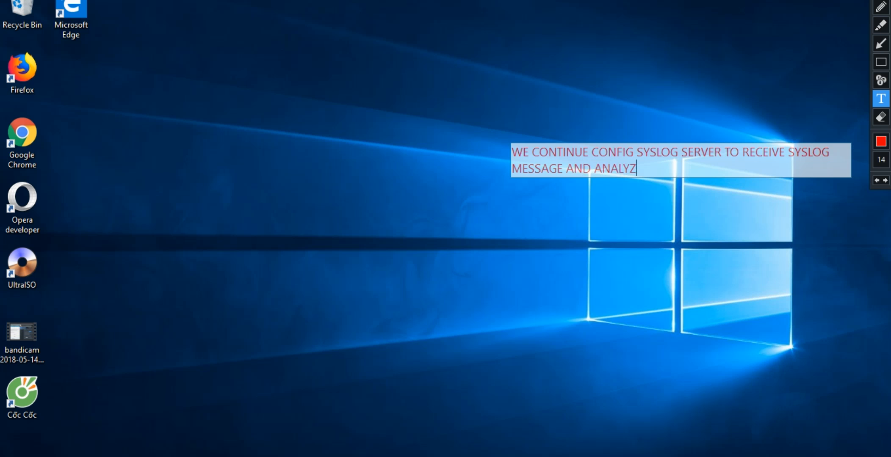
{"action": "key", "text": "BackSpace"}
{"action": "type", "text": "SIS, MONITOR"}
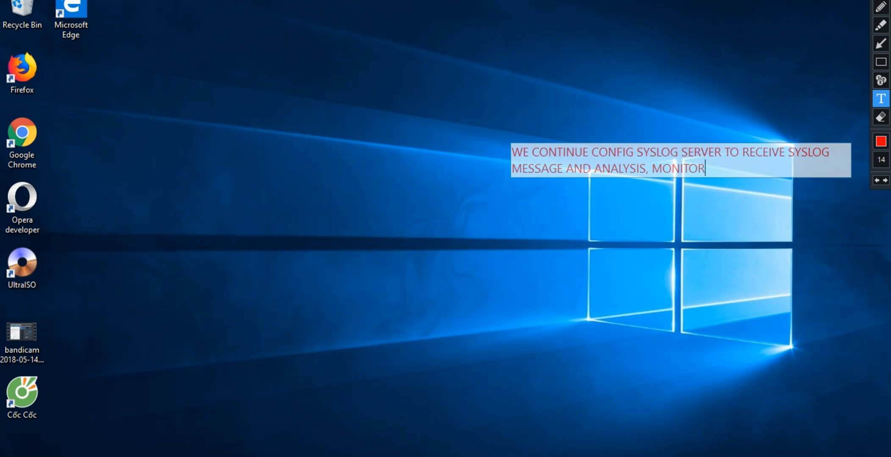
{"action": "left_click", "coordinate": [640, 221]}
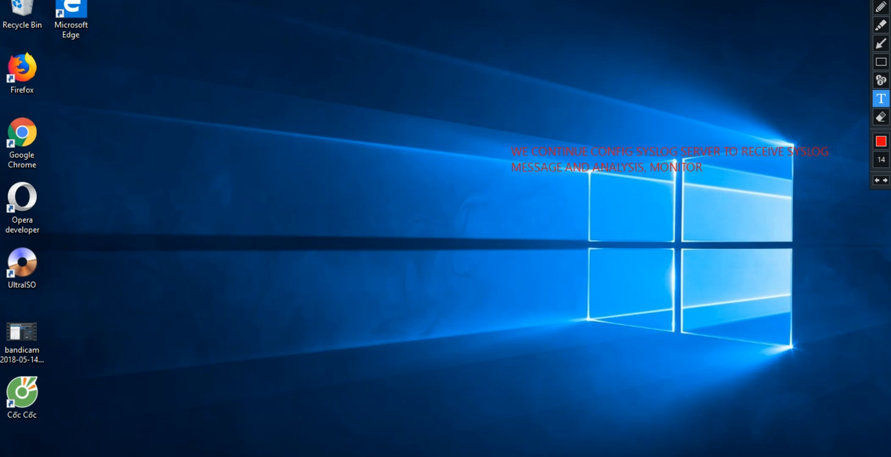
{"action": "left_click", "coordinate": [889, 1]}
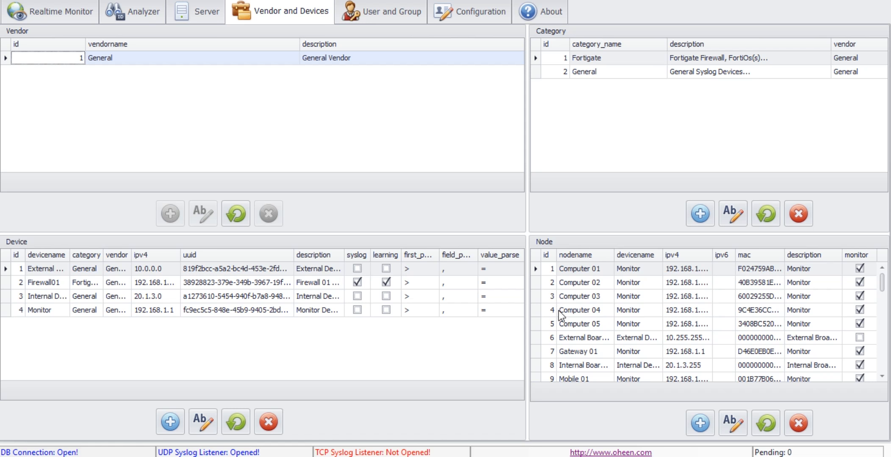
Browse the Oheen tabs and settle on the Vendor and Devices page.
{"action": "left_click", "coordinate": [61, 12]}
{"action": "left_click", "coordinate": [140, 12]}
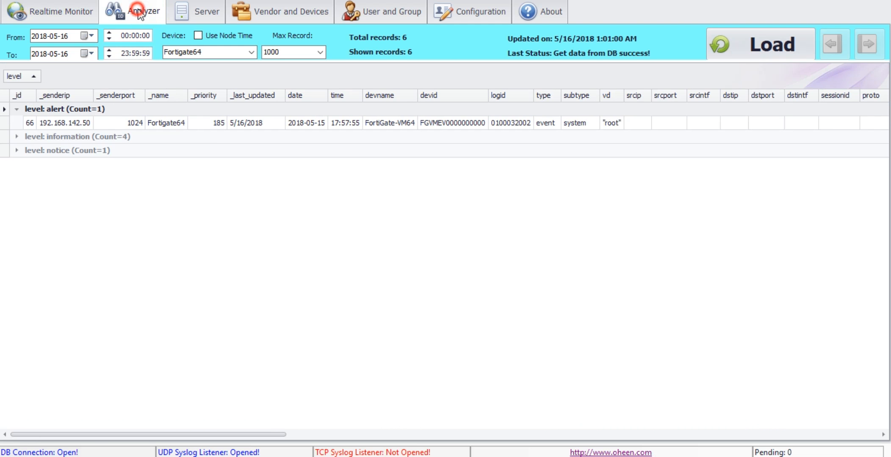
{"action": "left_click", "coordinate": [208, 11]}
{"action": "left_click", "coordinate": [246, 13]}
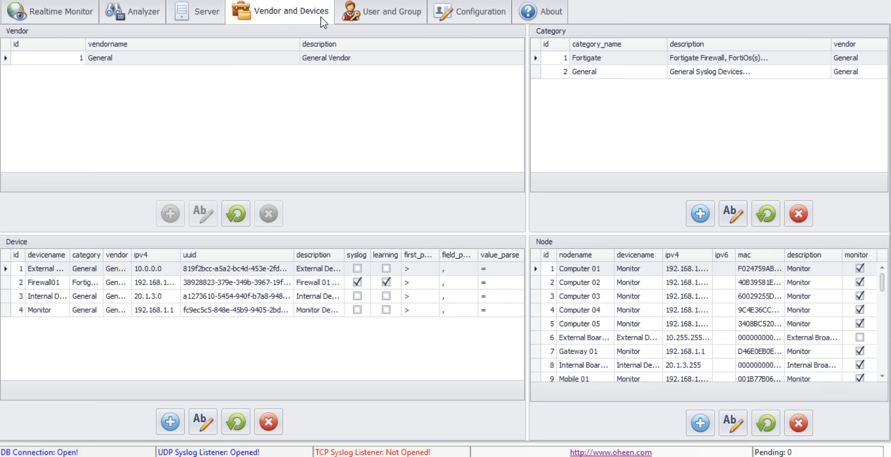
{"action": "left_click", "coordinate": [356, 15]}
{"action": "left_click", "coordinate": [307, 15]}
Mark the Device panel's + button as step 1, clear the marker, and start a new device.
{"action": "mouse_move", "coordinate": [886, 81]}
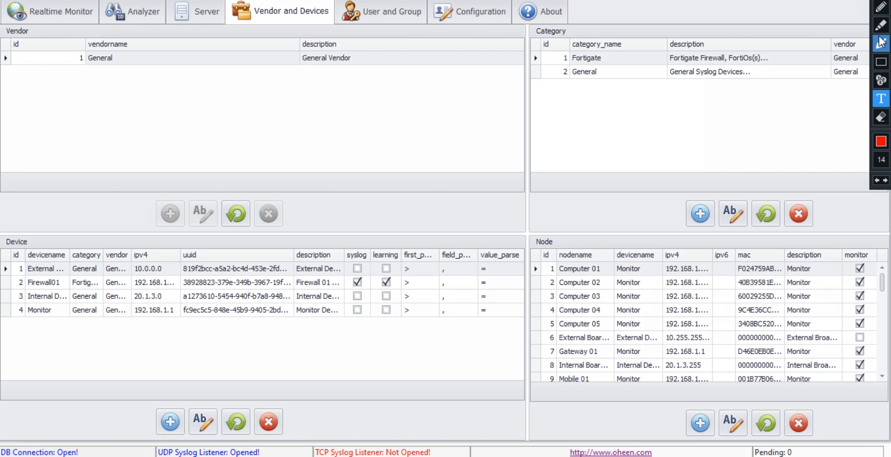
{"action": "left_click", "coordinate": [881, 80]}
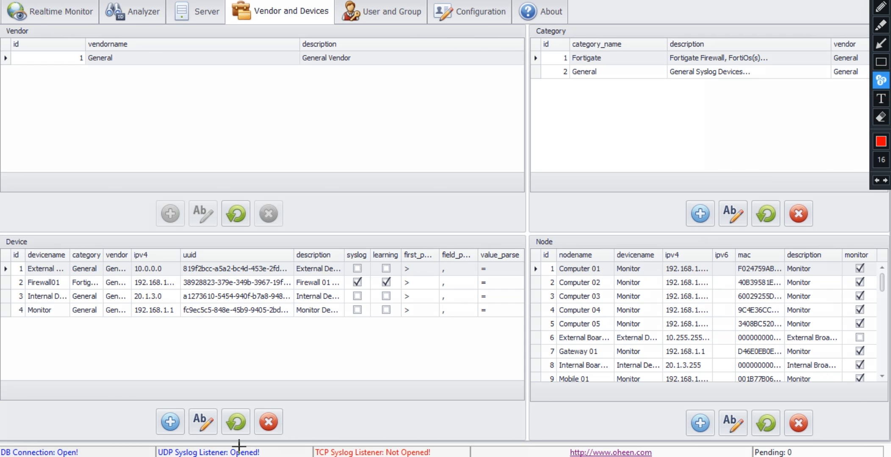
{"action": "left_click", "coordinate": [169, 422]}
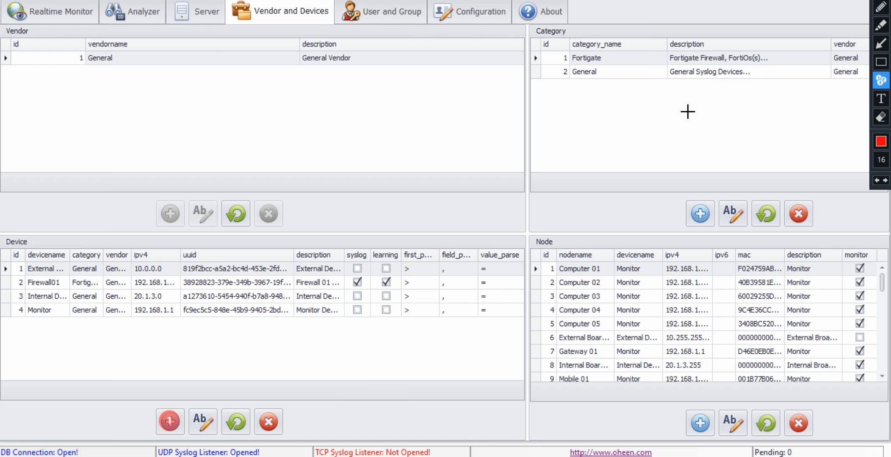
{"action": "left_click", "coordinate": [883, 10]}
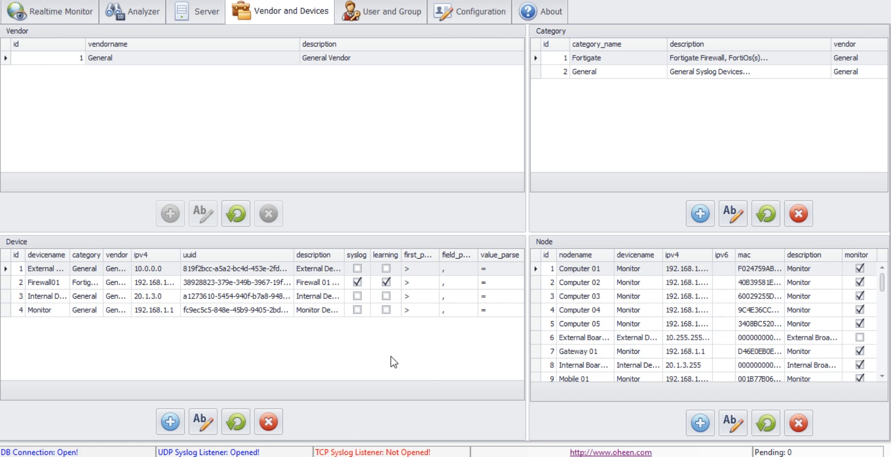
{"action": "left_click", "coordinate": [170, 422]}
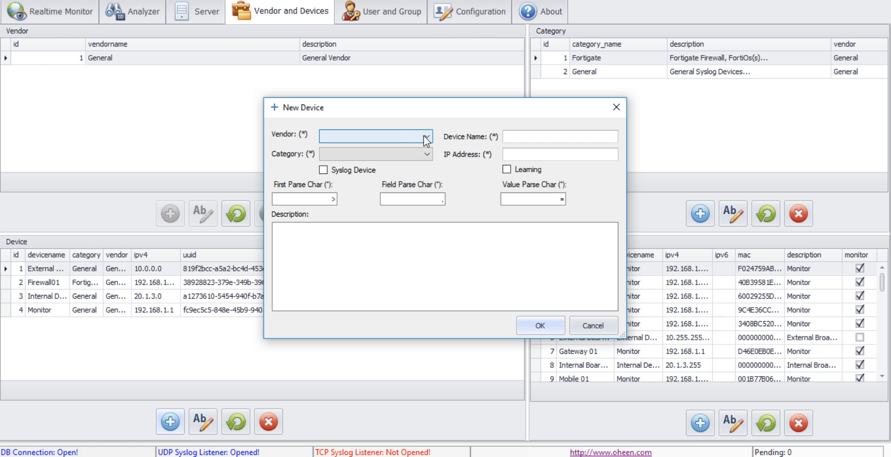
Set vendor General, category Fortigate, name FORTIGATE-VM64 and IP 192.168.142.50.
{"action": "left_click", "coordinate": [424, 136]}
{"action": "left_click", "coordinate": [419, 148]}
{"action": "left_click", "coordinate": [419, 154]}
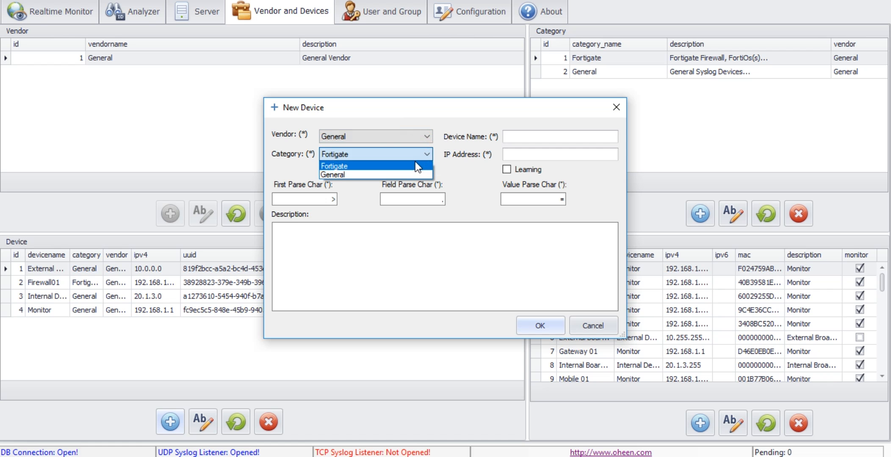
{"action": "left_click", "coordinate": [414, 166]}
{"action": "left_click", "coordinate": [561, 135]}
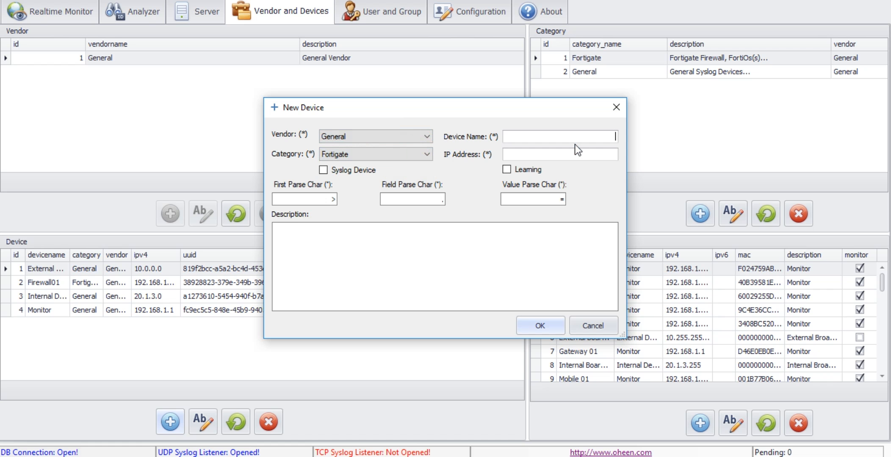
{"action": "type", "text": "fOR"}
{"action": "type", "text": "RTI"}
{"action": "type", "text": "GATE"}
{"action": "type", "text": "-V"}
{"action": "type", "text": "M"}
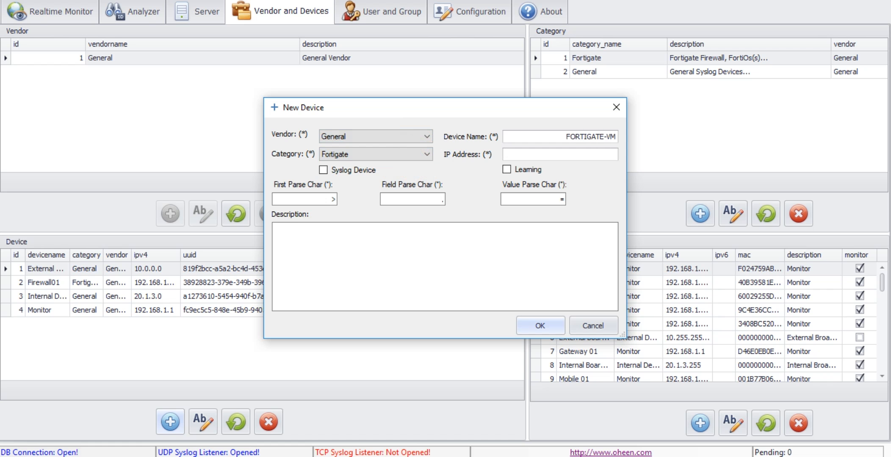
{"action": "type", "text": "64"}
{"action": "left_click", "coordinate": [585, 155]}
{"action": "type", "text": "192.168.14"}
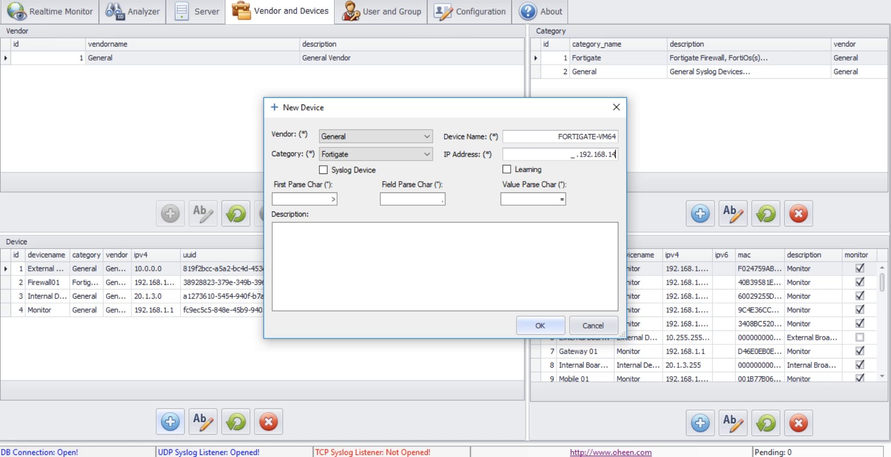
{"action": "type", "text": "2.50"}
Tick Learning and Syslog Device and begin the description FORTIOS - VM 64BIT.
{"action": "left_click", "coordinate": [518, 174]}
{"action": "left_click", "coordinate": [323, 169]}
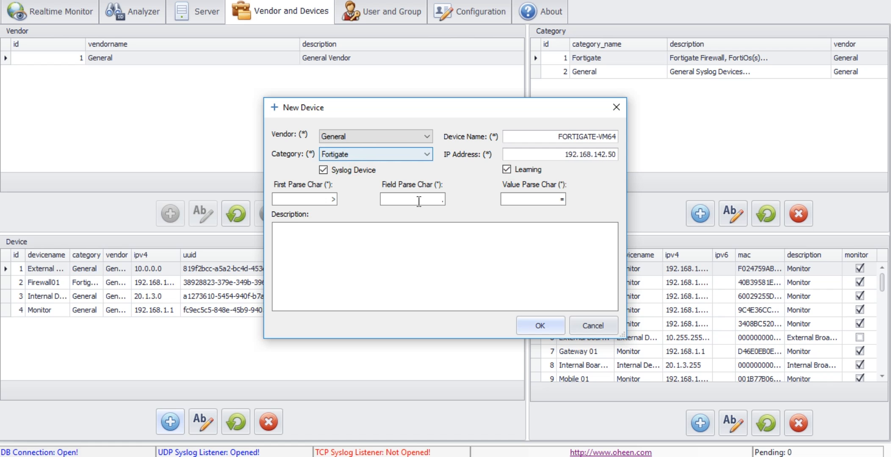
{"action": "left_click", "coordinate": [423, 247]}
{"action": "type", "text": "FORTIOS - VM 64BIT"}
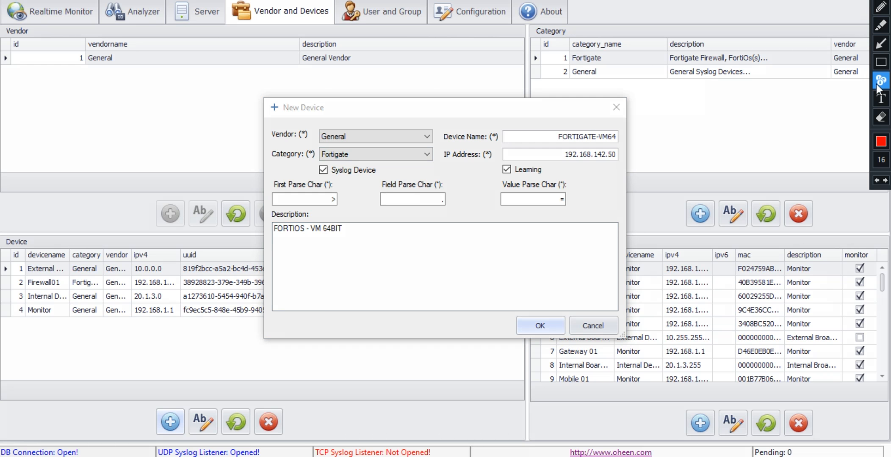
Number the form's fields 1–8 with annotation markers, then clear them.
{"action": "left_click", "coordinate": [882, 83]}
{"action": "left_click", "coordinate": [405, 137]}
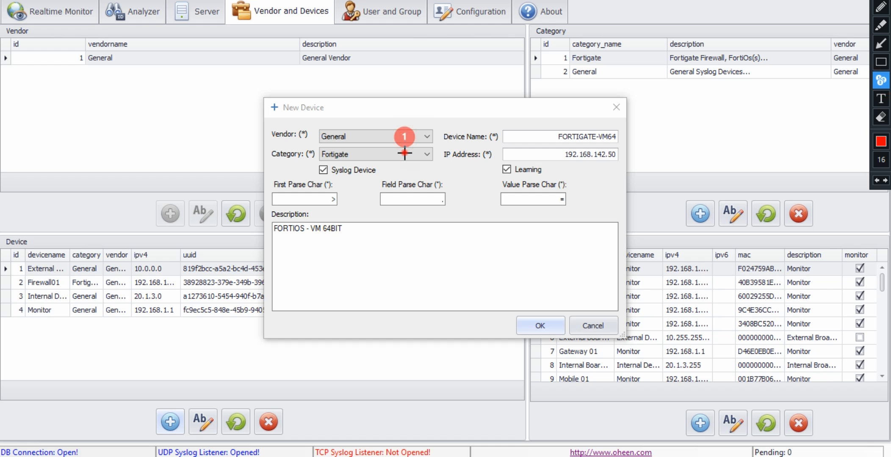
{"action": "left_click", "coordinate": [405, 153]}
{"action": "left_click", "coordinate": [552, 138]}
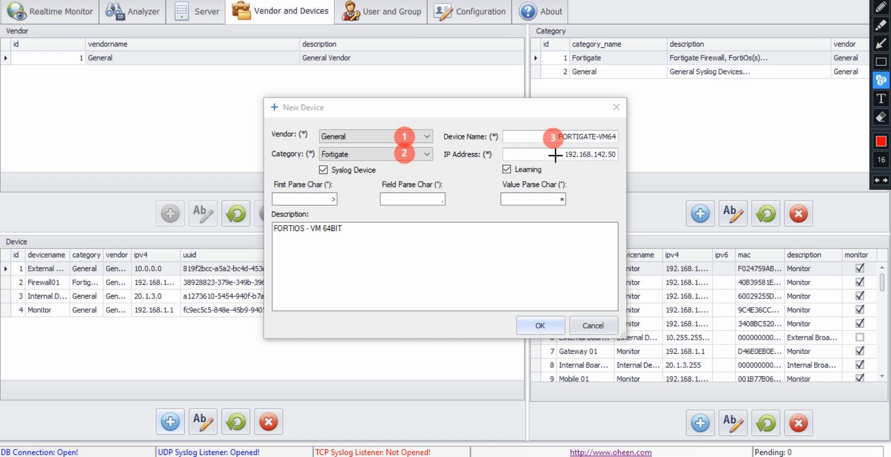
{"action": "left_click", "coordinate": [551, 155]}
{"action": "left_click", "coordinate": [346, 168]}
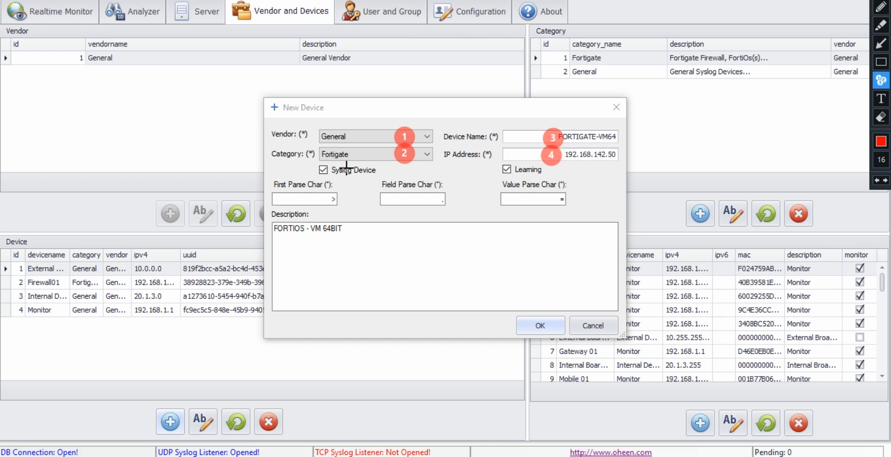
{"action": "left_click", "coordinate": [516, 170]}
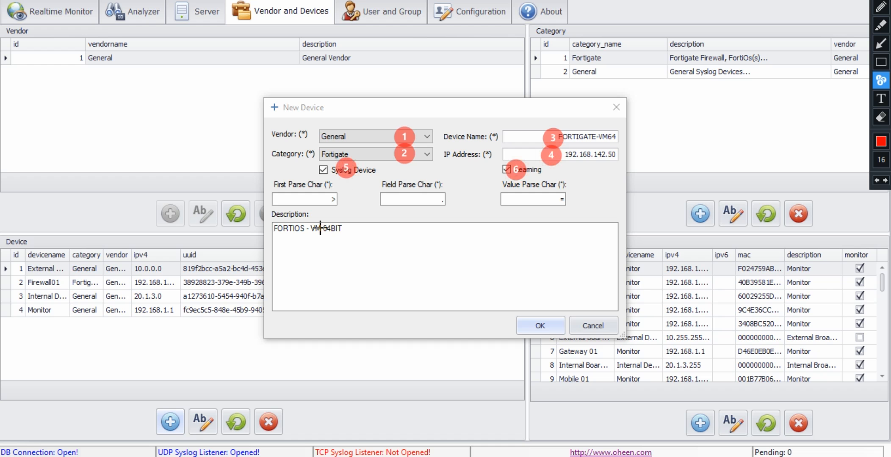
{"action": "left_click", "coordinate": [321, 228]}
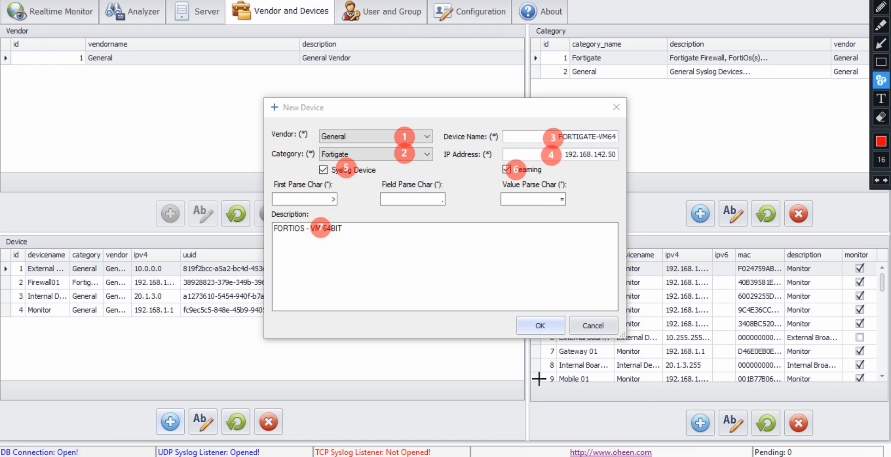
{"action": "left_click", "coordinate": [540, 325]}
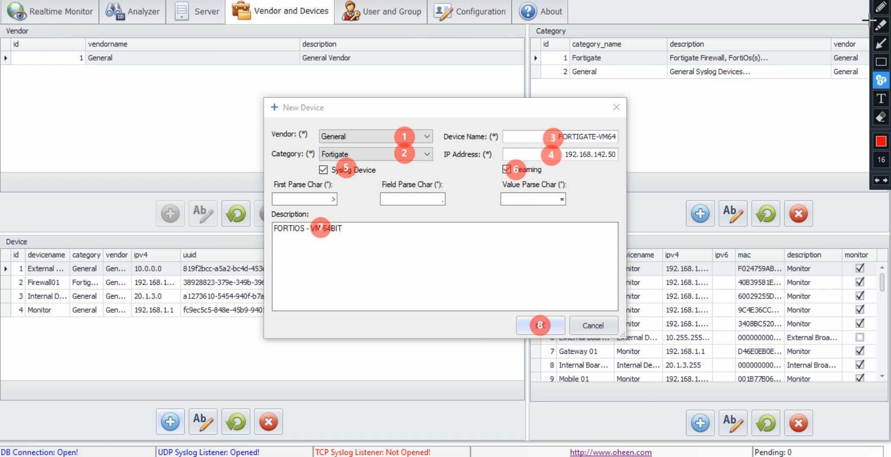
{"action": "left_click", "coordinate": [888, 2]}
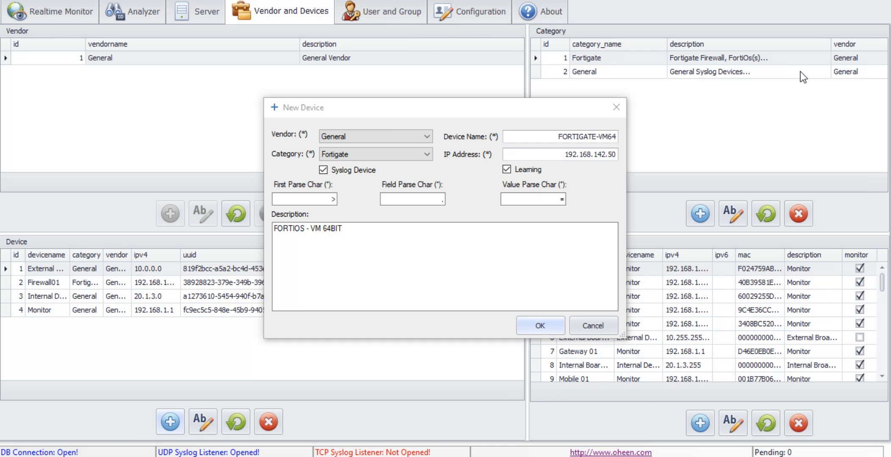
Save the FORTIGATE-VM64 device and acknowledge the success message.
{"action": "left_click", "coordinate": [540, 326]}
{"action": "left_click", "coordinate": [469, 267]}
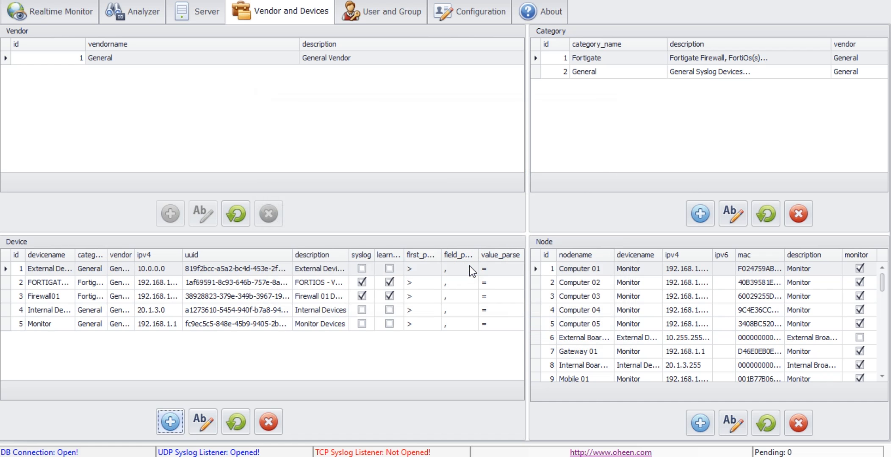
{"action": "left_click", "coordinate": [78, 16]}
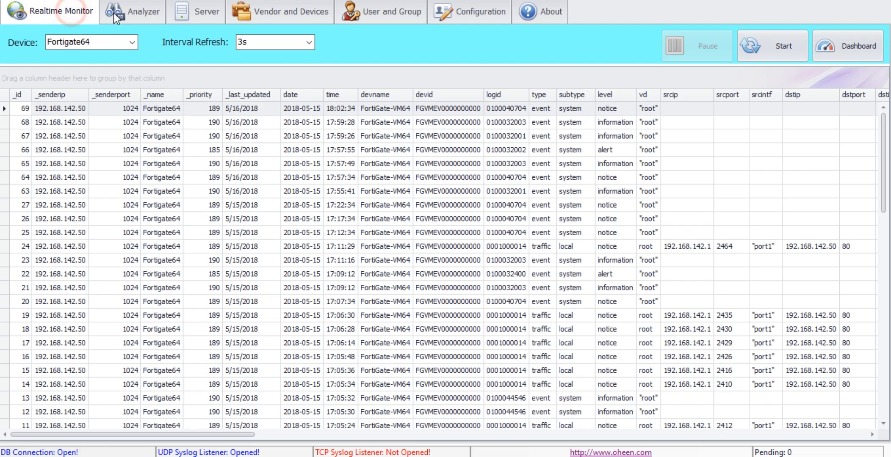
Select FORTIGATE-VM64 in the Realtime Monitor device list and start monitoring.
{"action": "left_click", "coordinate": [134, 44]}
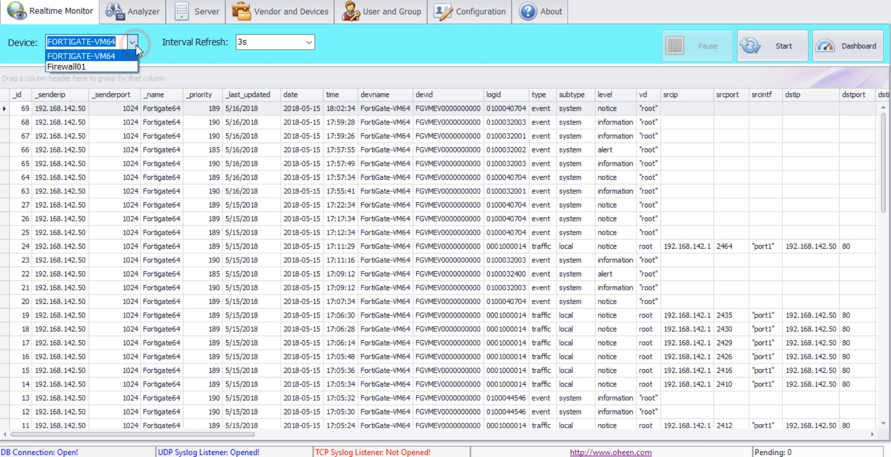
{"action": "left_click", "coordinate": [98, 60]}
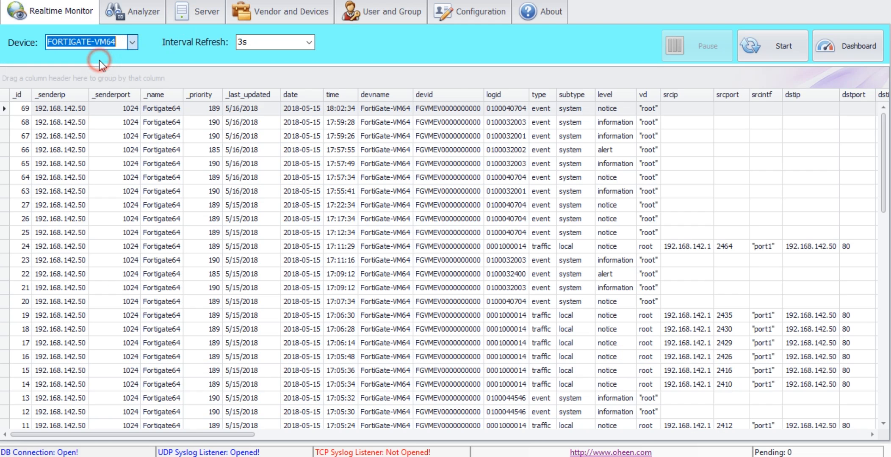
{"action": "left_click", "coordinate": [164, 55]}
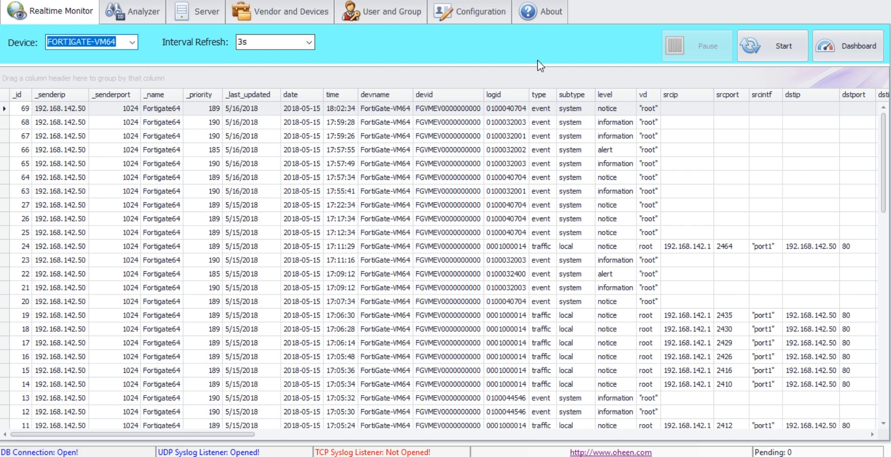
{"action": "left_click", "coordinate": [759, 48]}
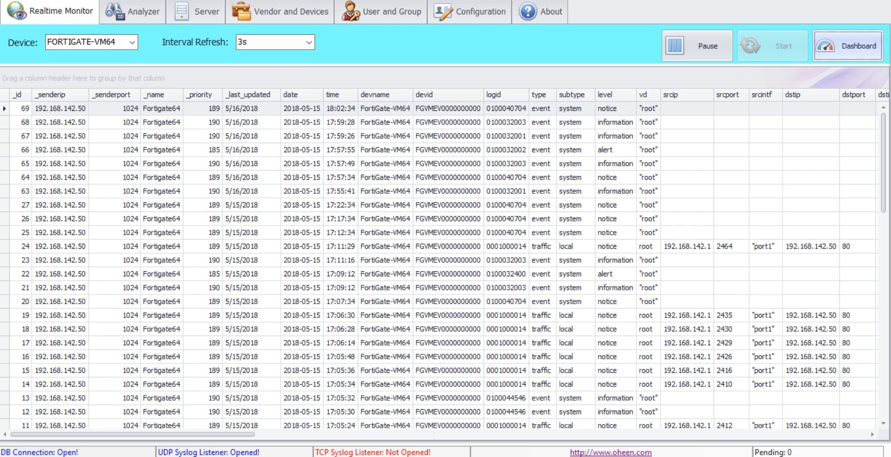
{"action": "left_click", "coordinate": [428, 456]}
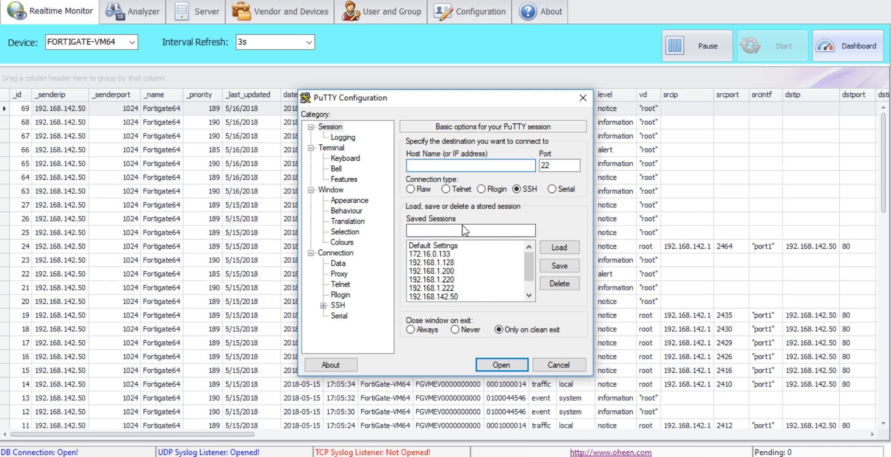
SSH into the FortiGate at 192.168.142.50 with PuTTY and log in as admin.
{"action": "type", "text": "192.168"}
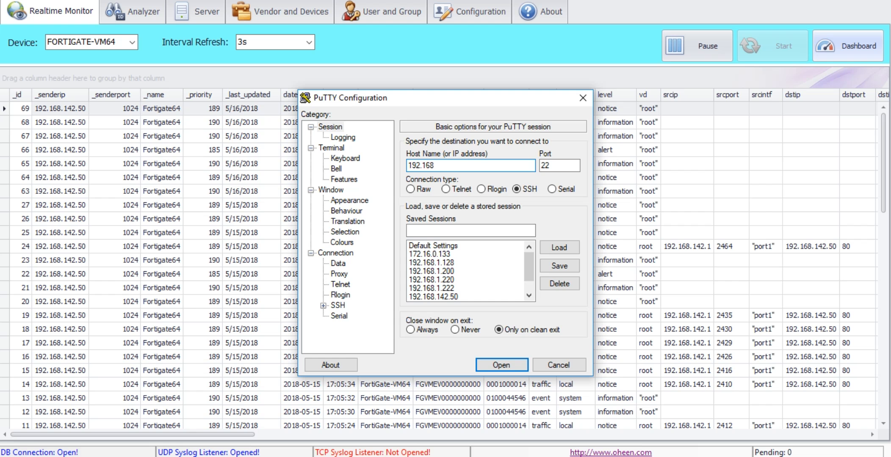
{"action": "type", "text": ".142.50"}
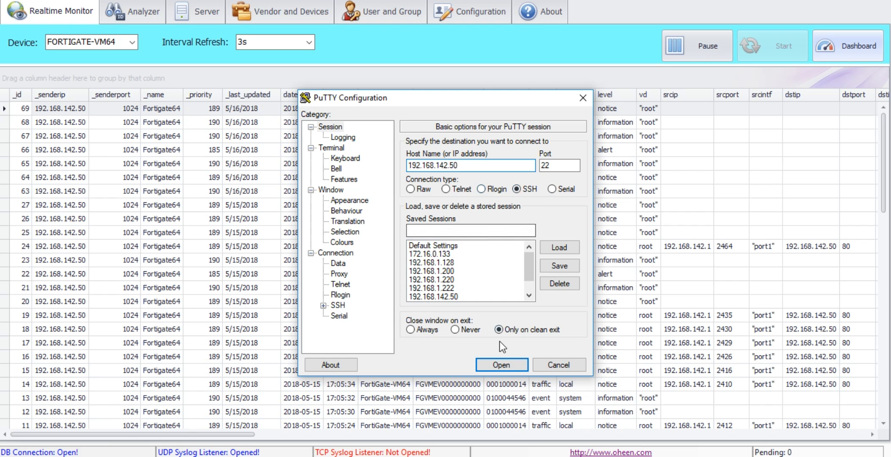
{"action": "left_click", "coordinate": [500, 367]}
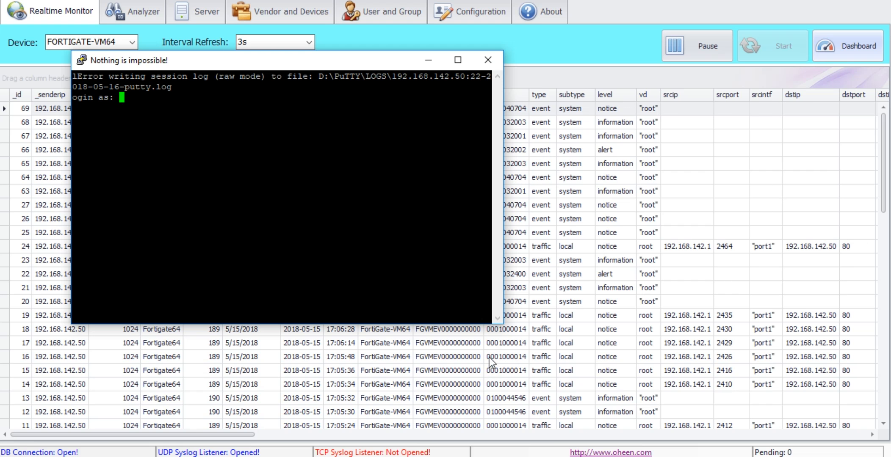
{"action": "left_click", "coordinate": [319, 229]}
{"action": "type", "text": "ADMIN"}
{"action": "key", "text": "BackSpace"}
{"action": "key", "text": "BackSpace"}
{"action": "key", "text": "BackSpace"}
{"action": "key", "text": "BackSpace"}
{"action": "key", "text": "BackSpace"}
{"action": "type", "text": "dmin"}
{"action": "key", "text": "BackSpace"}
{"action": "key", "text": "BackSpace"}
{"action": "key", "text": "BackSpace"}
{"action": "key", "text": "BackSpace"}
{"action": "type", "text": "admin"}
{"action": "key", "text": "Return"}
{"action": "key", "text": "Return"}
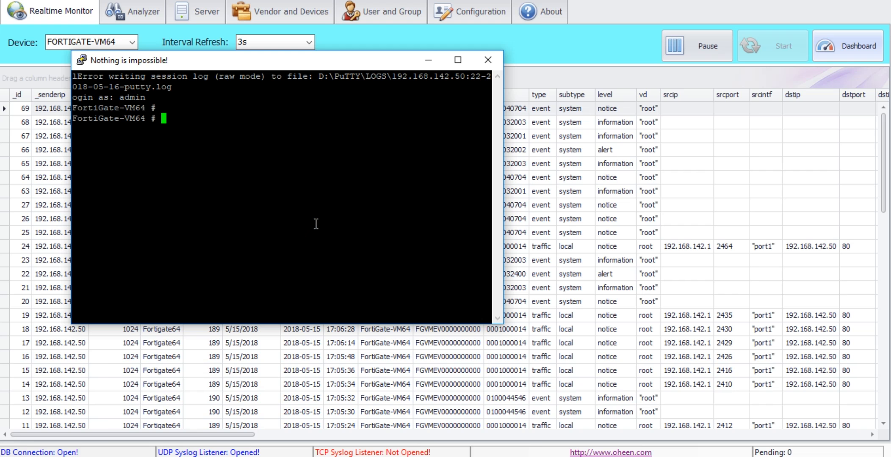
{"action": "left_click", "coordinate": [136, 15]}
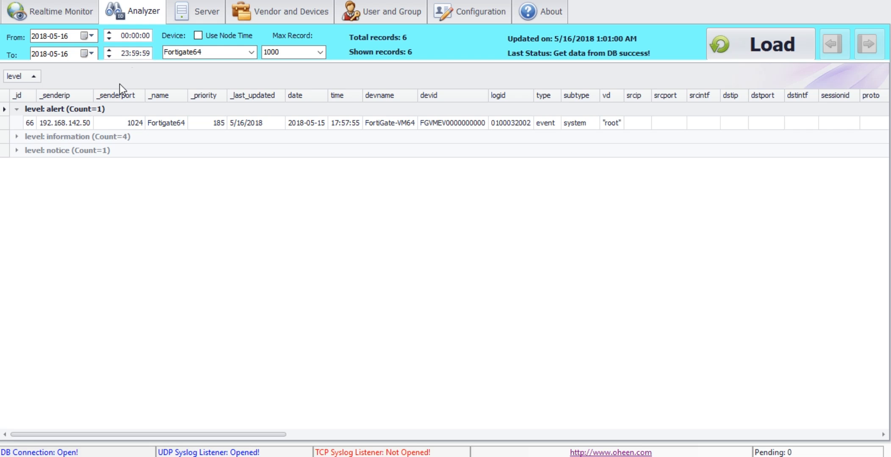
Load FORTIGATE-VM64 records in the Analyzer and scroll right to the msg column.
{"action": "left_click", "coordinate": [252, 52]}
{"action": "left_click", "coordinate": [209, 65]}
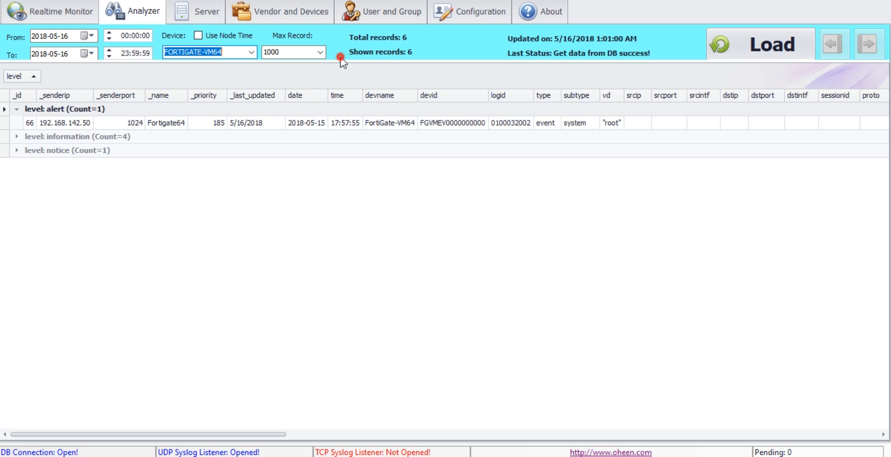
{"action": "left_click", "coordinate": [724, 34]}
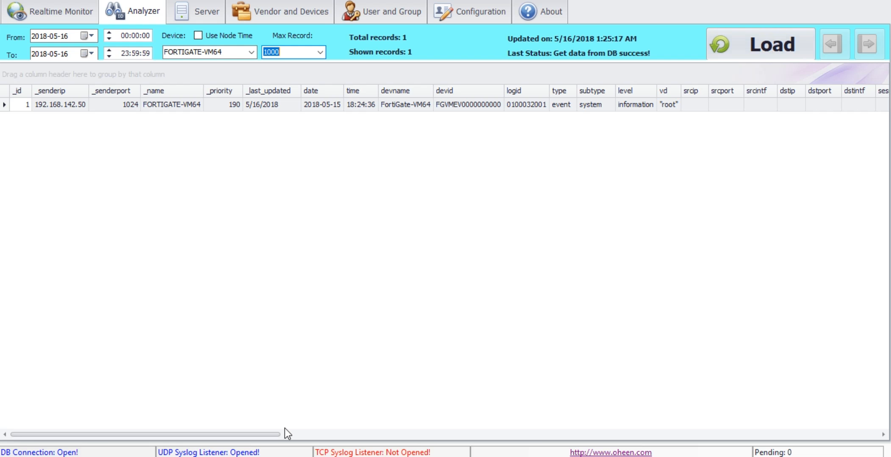
{"action": "left_click_drag", "start_coordinate": [265, 434], "coordinate": [679, 433]}
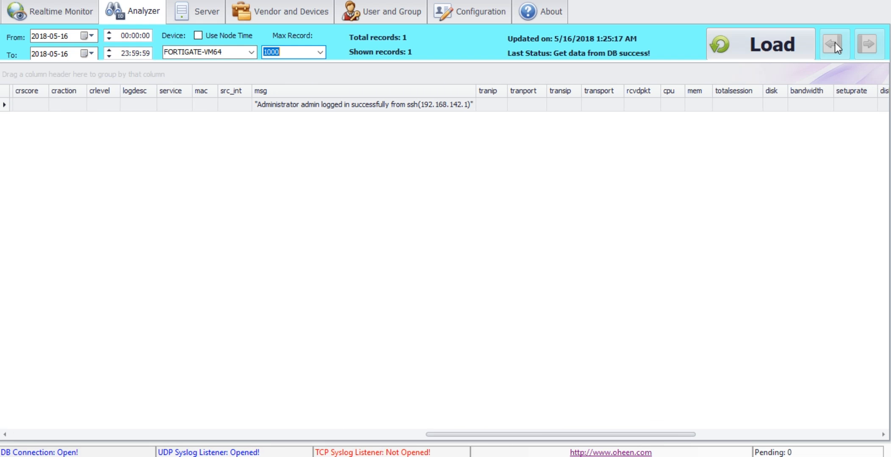
Add a red text note: 'YOU CAN SEE, THE SERVER GET A MESSAGE OF FORTIGATE'.
{"action": "left_click", "coordinate": [861, 0]}
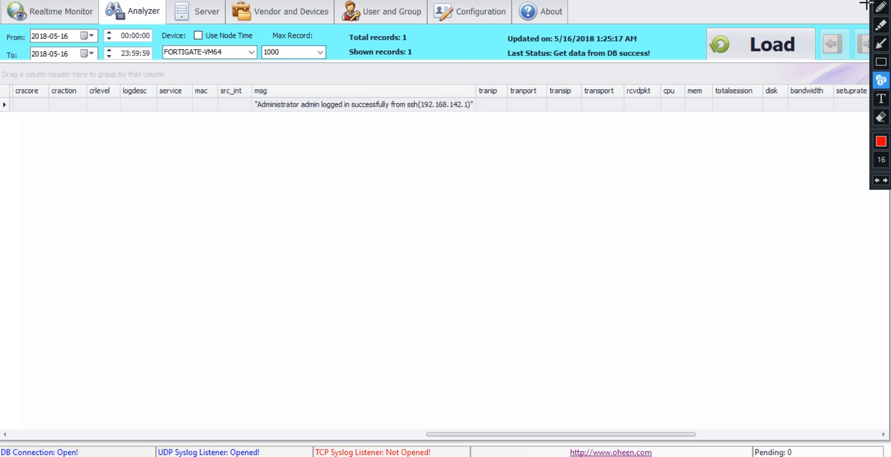
{"action": "left_click", "coordinate": [882, 99]}
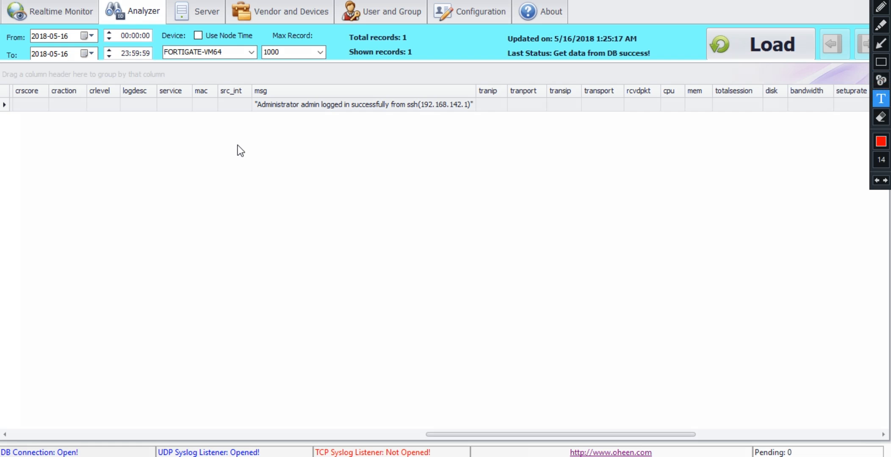
{"action": "left_click", "coordinate": [256, 200]}
{"action": "type", "text": "now"}
{"action": "key", "text": "BackSpace"}
{"action": "key", "text": "BackSpace"}
{"action": "type", "text": "YOU CAN SEE"}
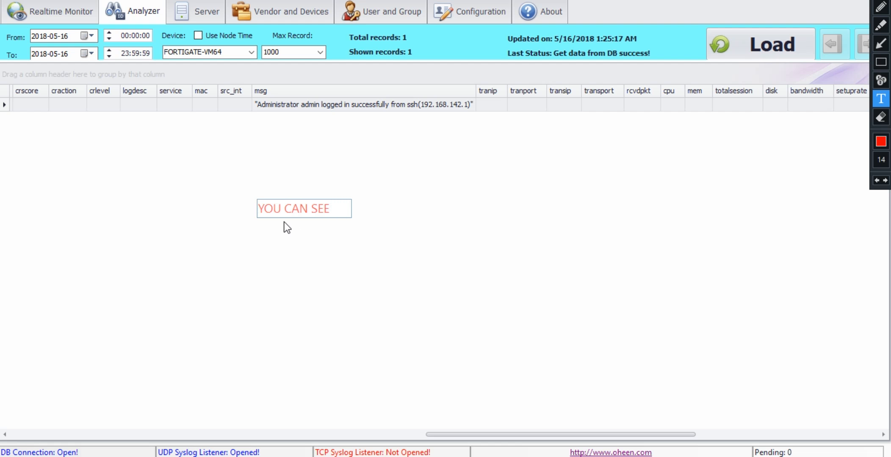
{"action": "type", "text": ", THE SERVER "}
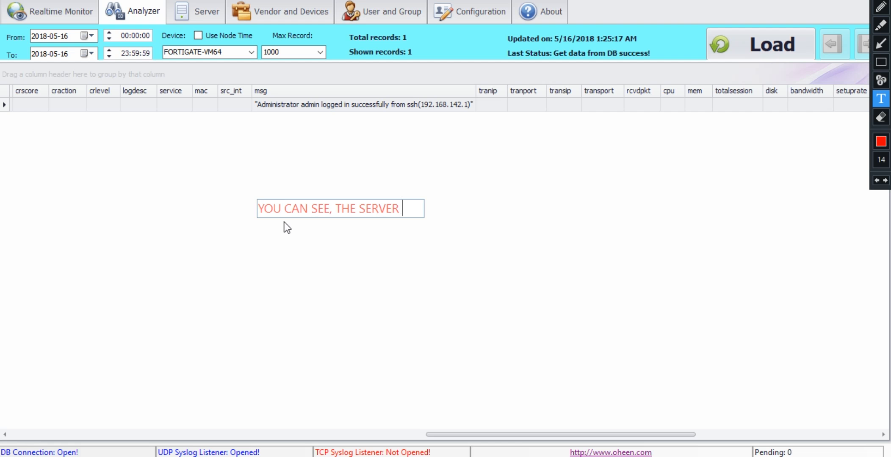
{"action": "type", "text": "GET AN"}
{"action": "key", "text": "BackSpace"}
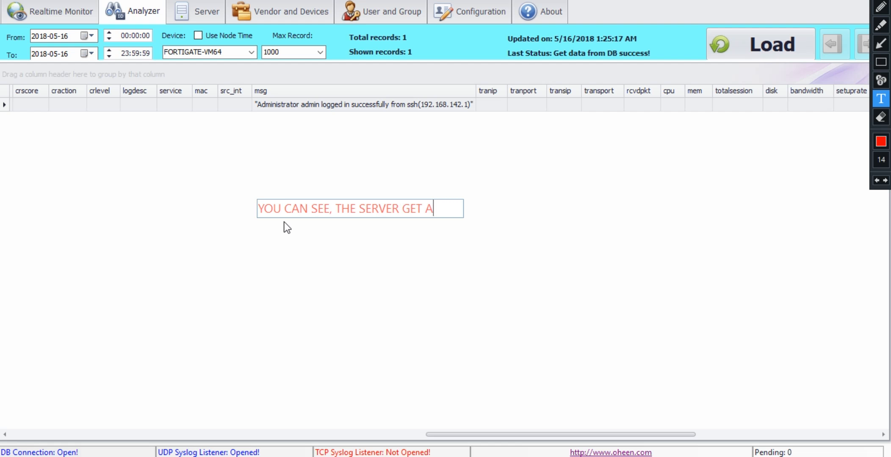
{"action": "type", "text": "MESSAGE "}
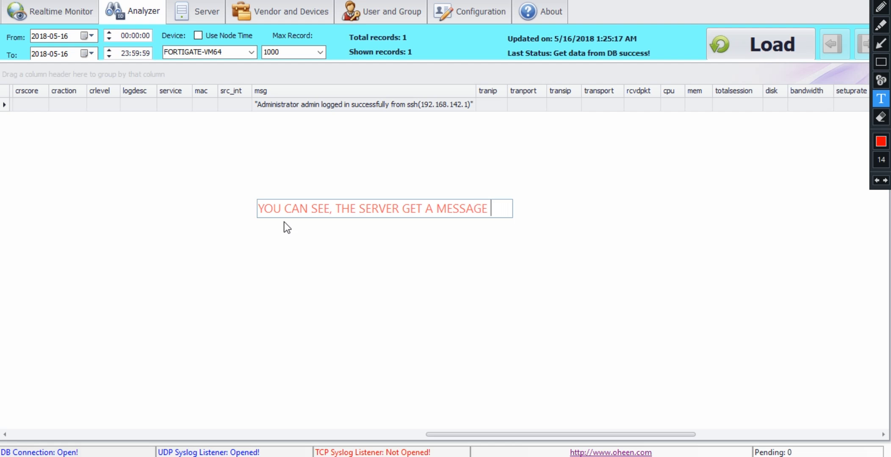
{"action": "type", "text": "OF FORTIG"}
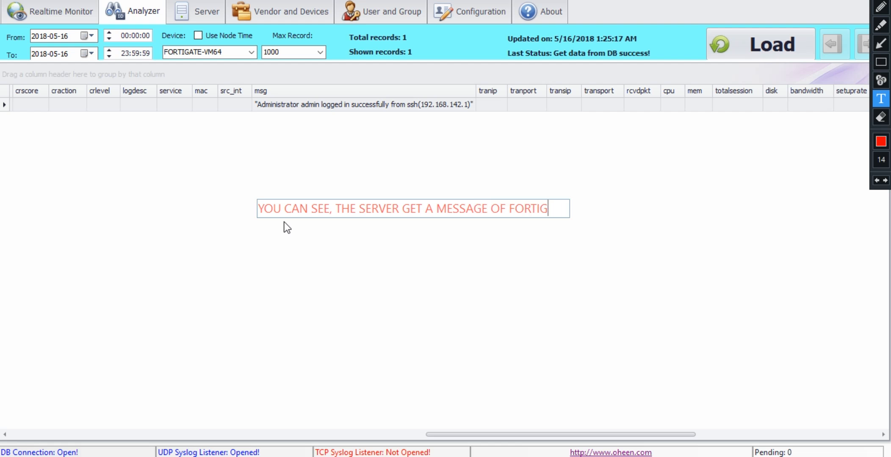
{"action": "type", "text": "ATE"}
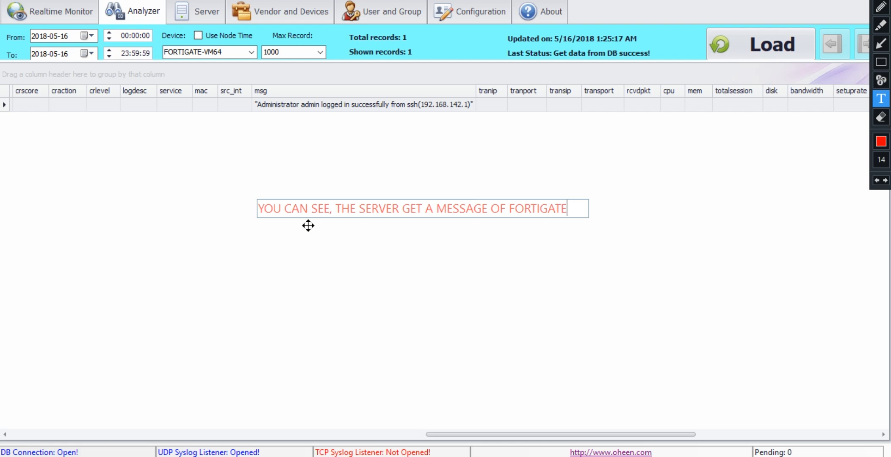
Add the second line 'THE ACTION IS ADMINISTRATOR LOGIN FROM SSH (CURRENT OUR IP)'.
{"action": "key", "text": "Return"}
{"action": "type", "text": "THE"}
{"action": "type", "text": "ACC"}
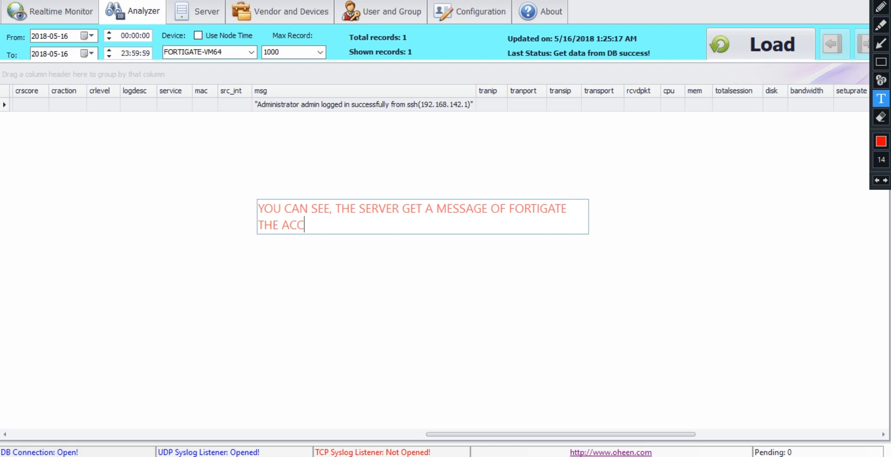
{"action": "key", "text": "BackSpace"}
{"action": "type", "text": "TION IS ADMI"}
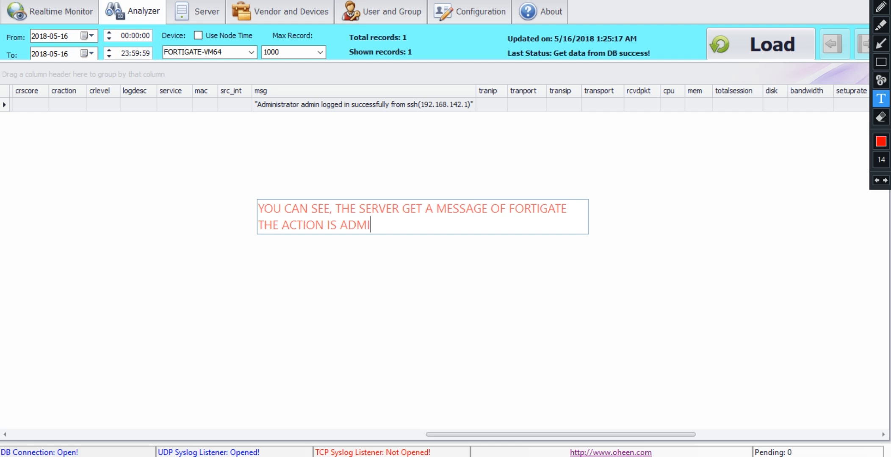
{"action": "type", "text": "NISTRATOR LOGIN"}
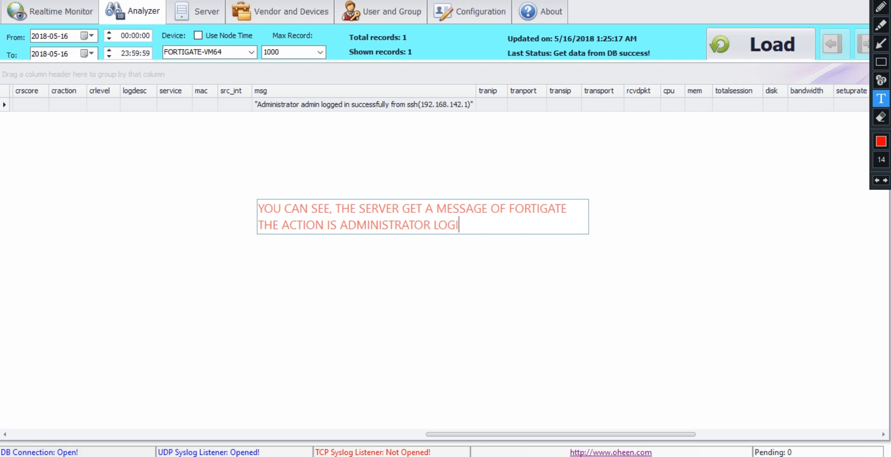
{"action": "key", "text": "BackSpace"}
{"action": "key", "text": "BackSpace"}
{"action": "type", "text": "GIN"}
{"action": "key", "text": "BackSpace"}
{"action": "key", "text": "BackSpace"}
{"action": "key", "text": "BackSpace"}
{"action": "type", "text": "IN FROM SSH ("}
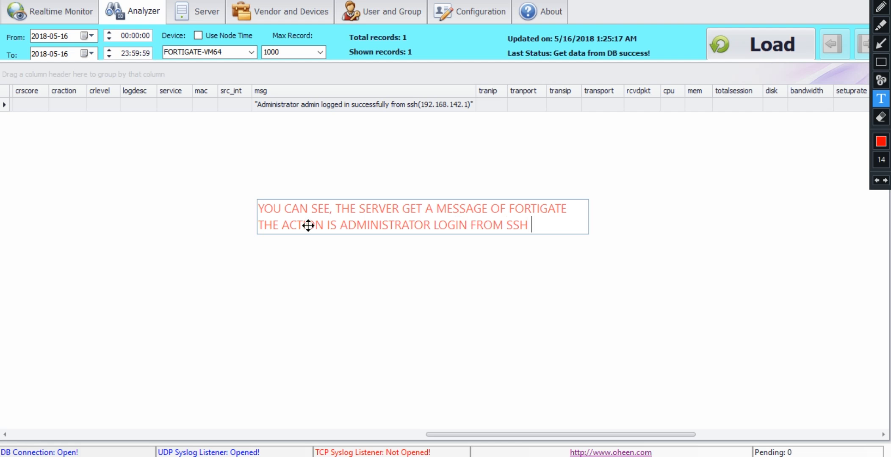
{"action": "type", "text": "IP"}
{"action": "key", "text": "BackSpace"}
{"action": "key", "text": "BackSpace"}
{"action": "type", "text": "CURRENT IP"}
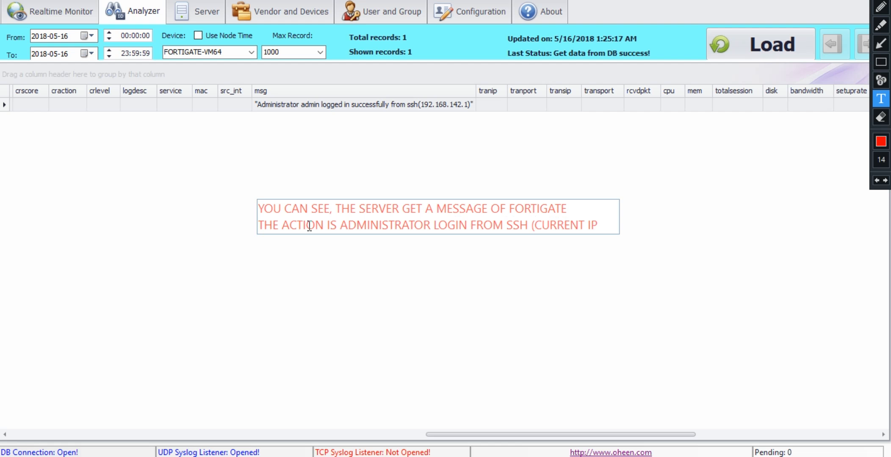
{"action": "type", "text": " OF U"}
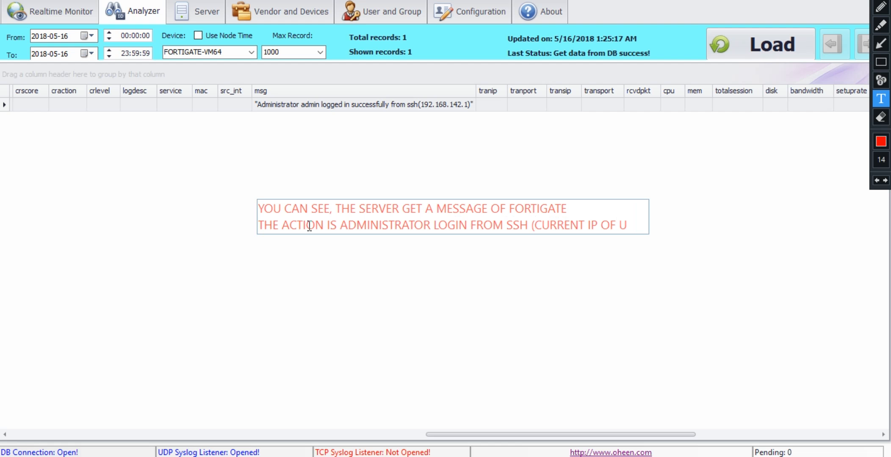
{"action": "type", "text": "S"}
{"action": "key", "text": "BackSpace"}
{"action": "key", "text": "BackSpace"}
{"action": "key", "text": "BackSpace"}
{"action": "key", "text": "BackSpace"}
{"action": "key", "text": "BackSpace"}
{"action": "key", "text": "BackSpace"}
{"action": "key", "text": "BackSpace"}
{"action": "key", "text": "BackSpace"}
{"action": "type", "text": "O"}
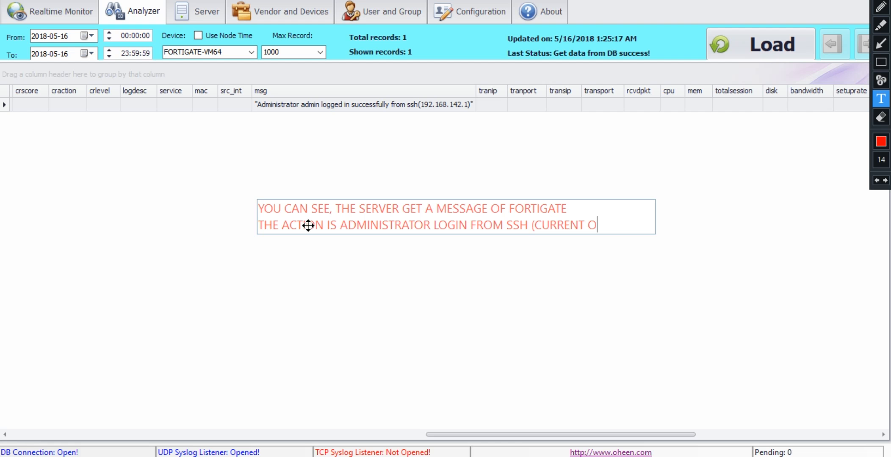
{"action": "type", "text": "UR IP)"}
Commit the note and add a red 'SO SIMPLE???' note beneath it.
{"action": "left_click", "coordinate": [331, 155]}
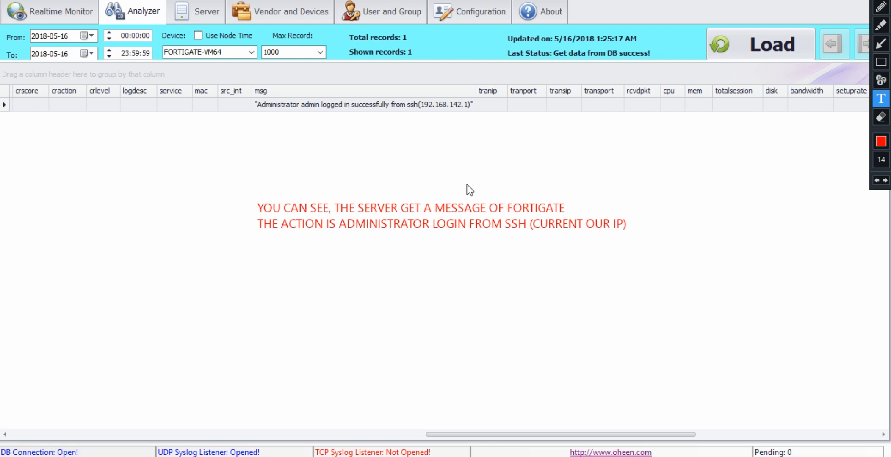
{"action": "left_click", "coordinate": [260, 255]}
{"action": "type", "text": "SO SIMPLE"}
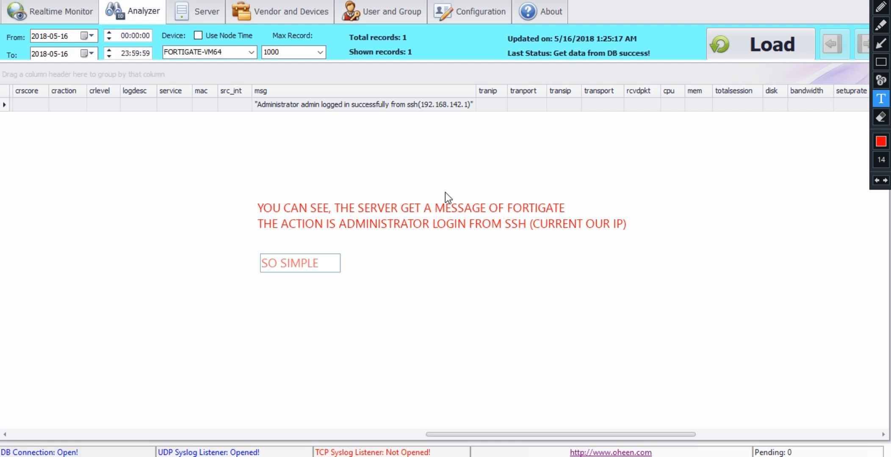
{"action": "type", "text": "???"}
Clear the annotations, keep Bandicam recording, reload the records and return to Realtime Monitor.
{"action": "left_click", "coordinate": [889, 0]}
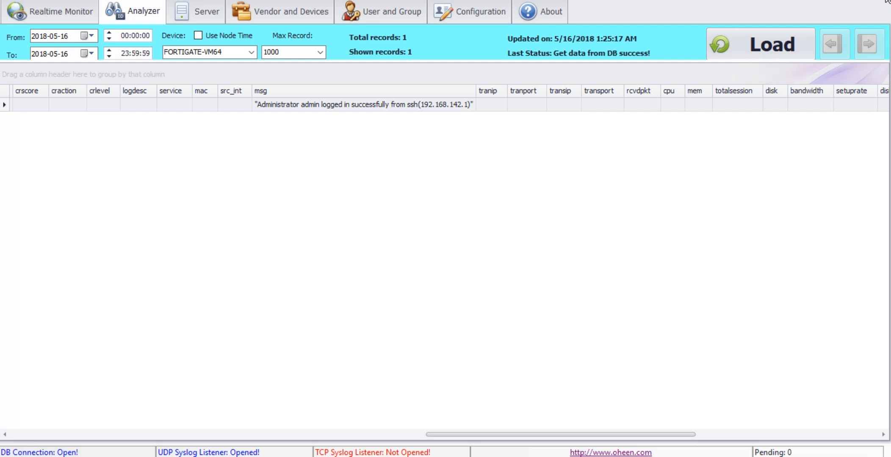
{"action": "left_click", "coordinate": [888, 2]}
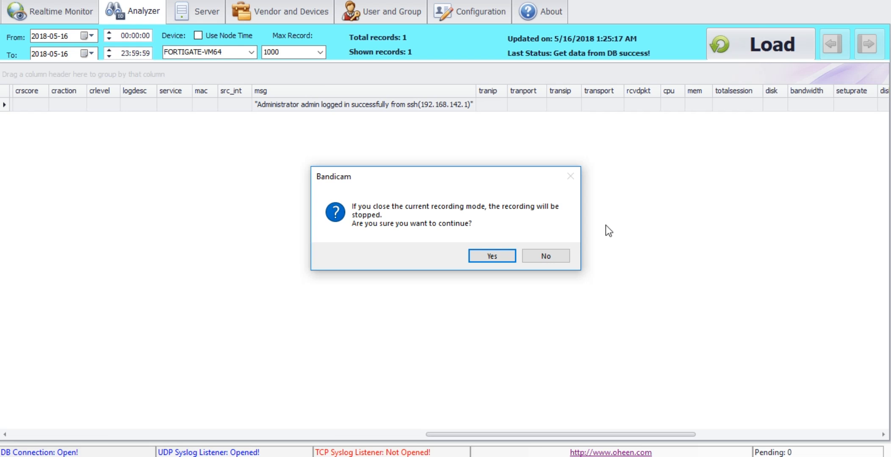
{"action": "left_click", "coordinate": [540, 255]}
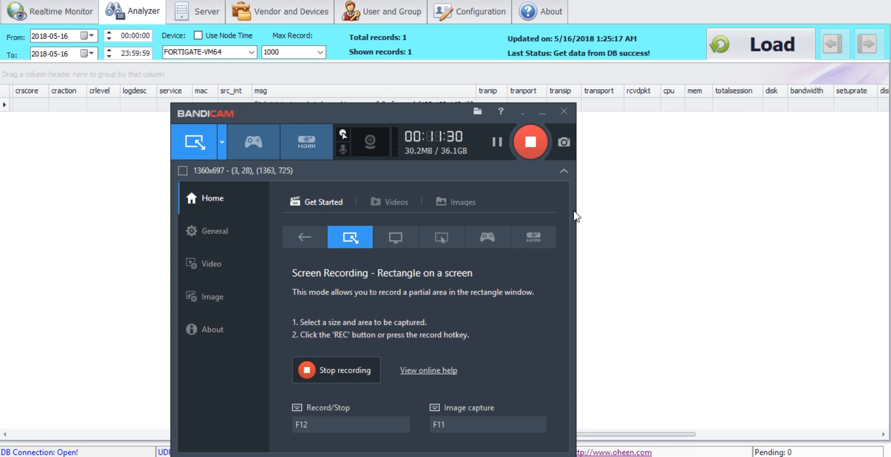
{"action": "left_click", "coordinate": [538, 126]}
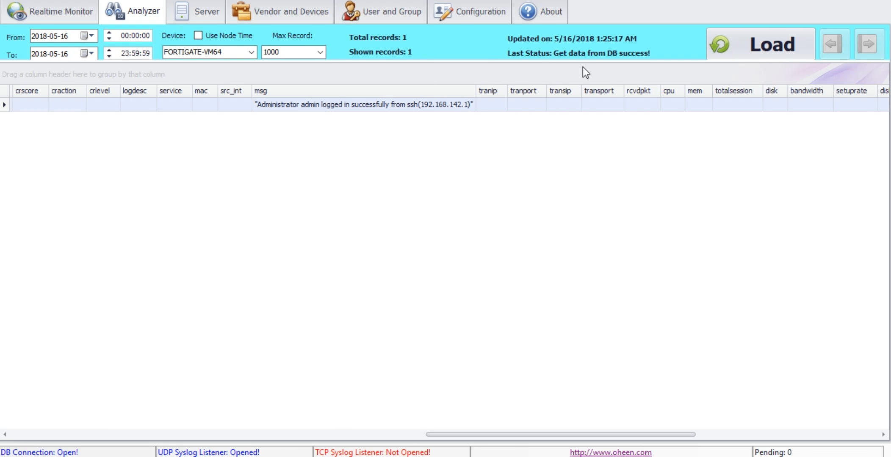
{"action": "left_click", "coordinate": [722, 46]}
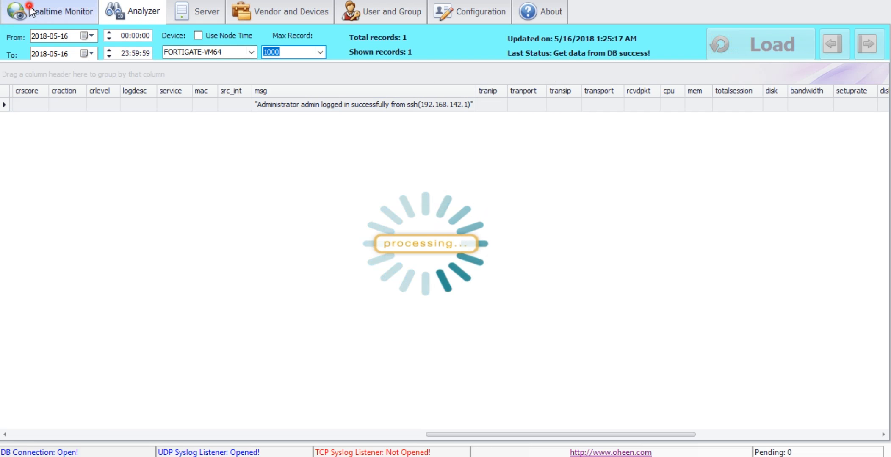
{"action": "left_click", "coordinate": [61, 12]}
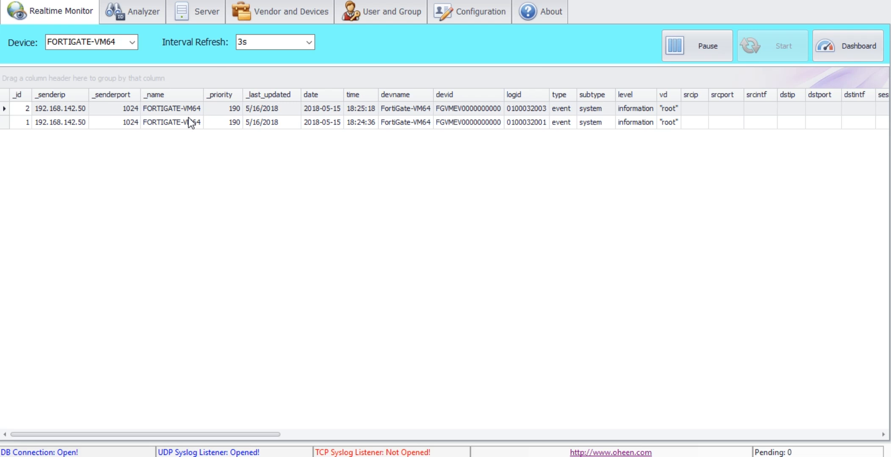
Add a 30 px red text note 'THANK YOU FOR WATCHING!' mid-screen.
{"action": "left_click", "coordinate": [383, 173]}
{"action": "key", "text": "ctrl+alt+d"}
{"action": "left_click", "coordinate": [882, 103]}
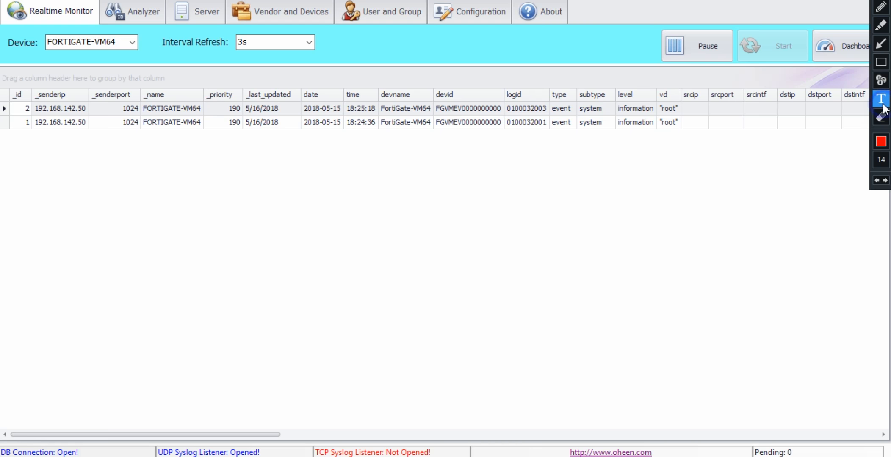
{"action": "left_click", "coordinate": [882, 160]}
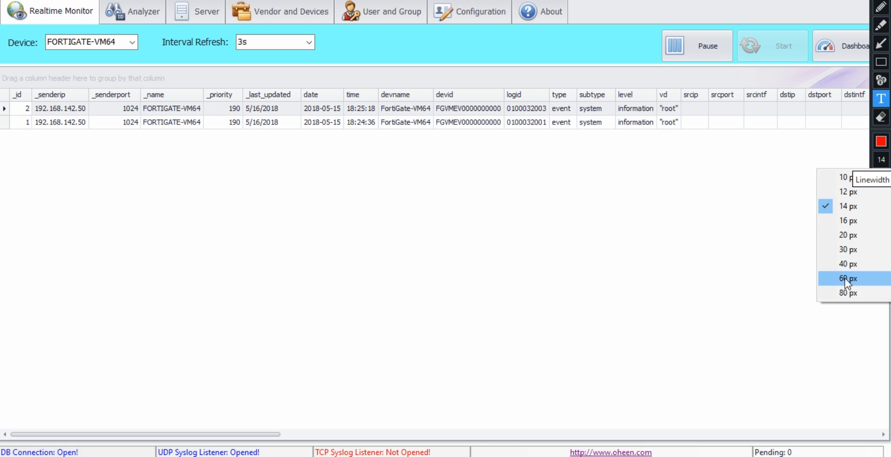
{"action": "left_click", "coordinate": [844, 250]}
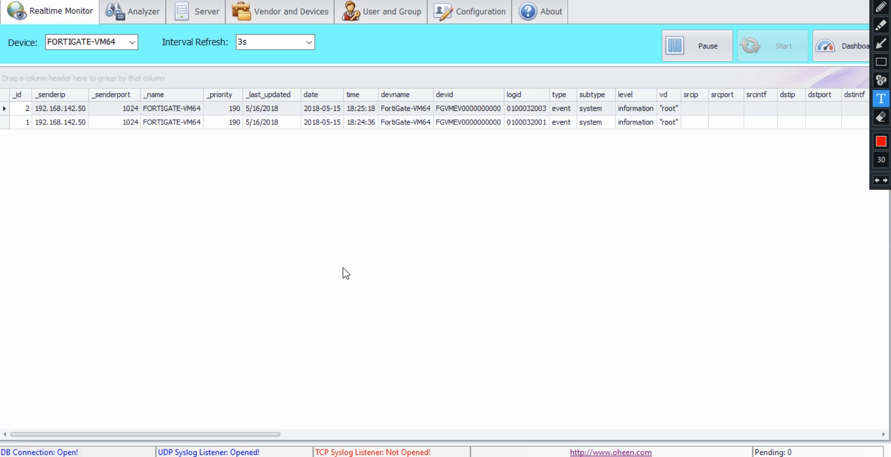
{"action": "left_click", "coordinate": [271, 244]}
{"action": "type", "text": "TH"}
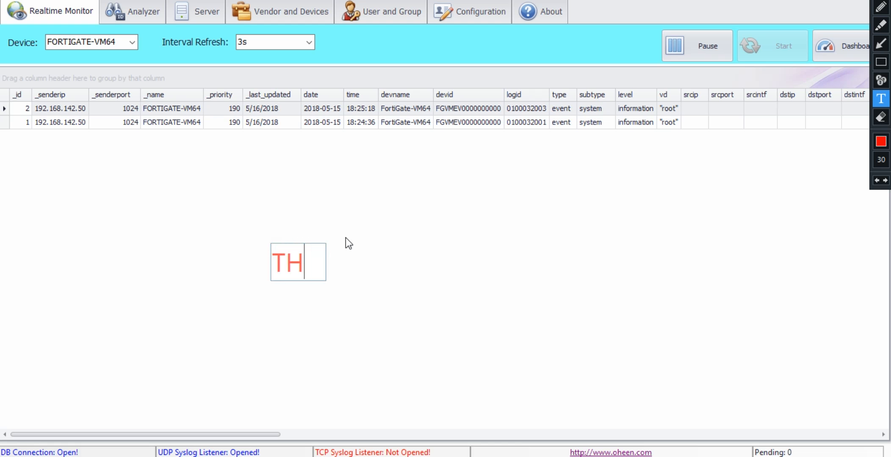
{"action": "type", "text": "ANK"}
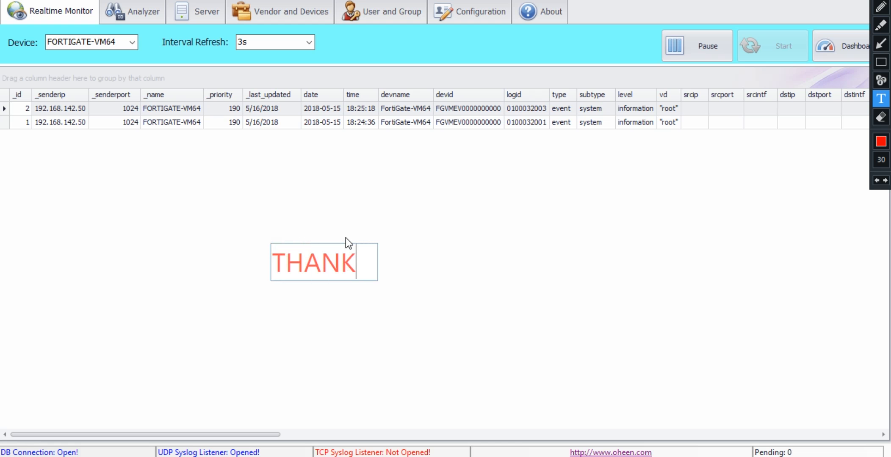
{"action": "type", "text": " YOU FOR "}
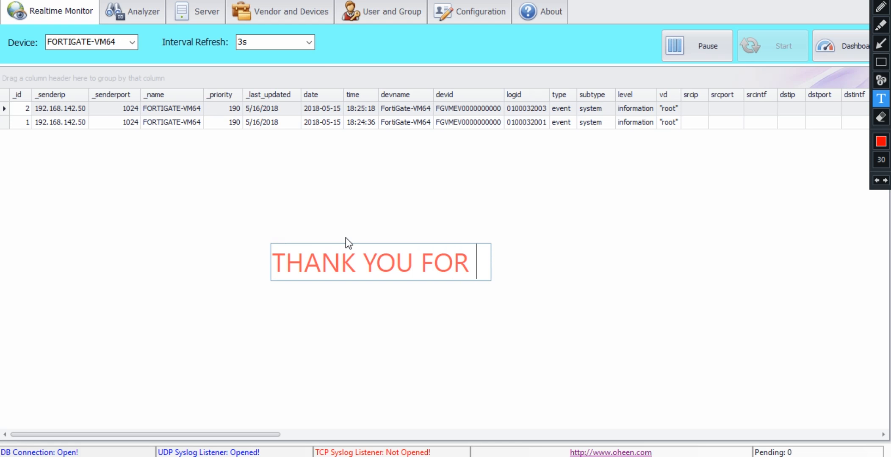
{"action": "type", "text": "WATCHINH"}
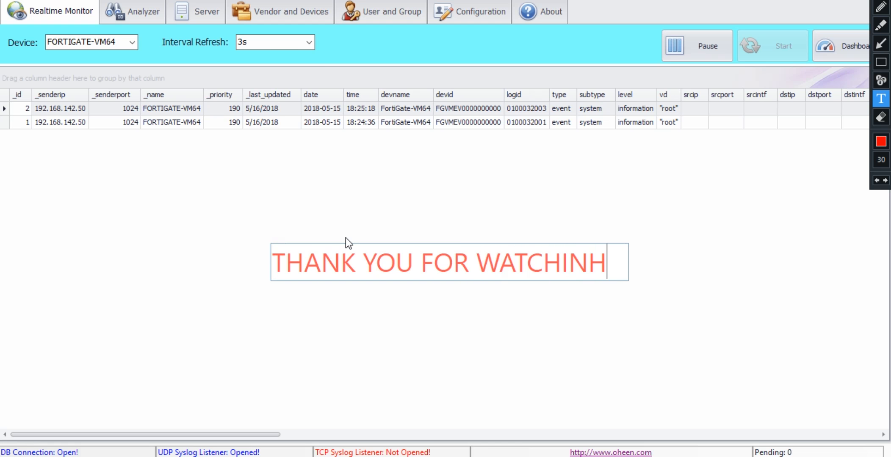
{"action": "key", "text": "BackSpace"}
{"action": "type", "text": "G!"}
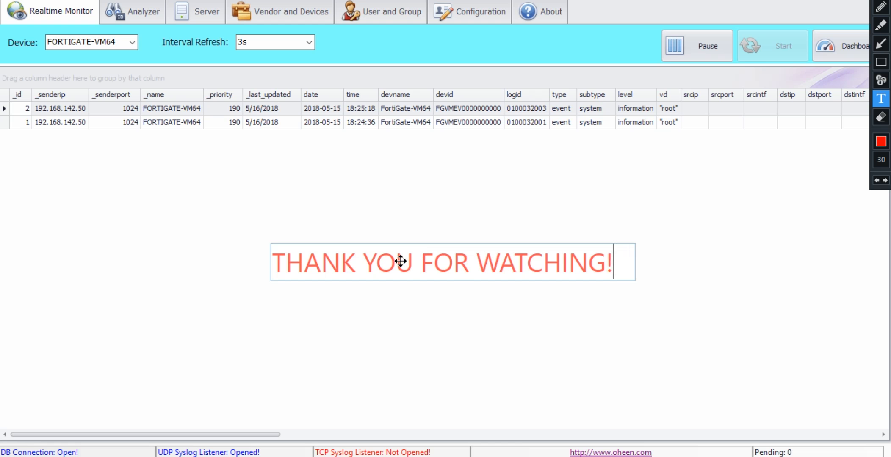